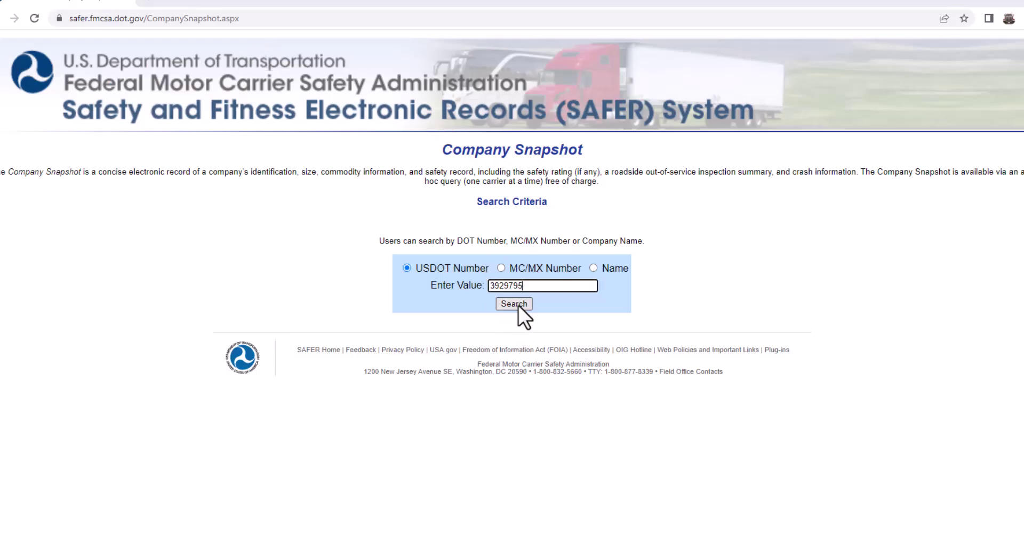
Run the carrier snapshot search and scroll down to the US inspection and crash tables.
click(515, 304)
scroll(476, 236, down, 2)
scroll(477, 236, down, 8)
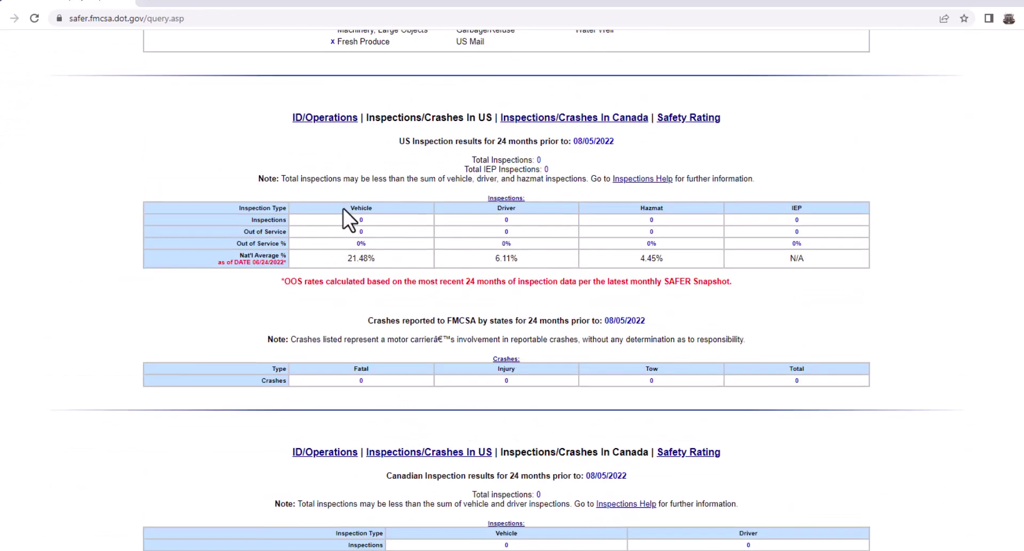
Highlight the 21.48% vehicle national average, then the driver, hazmat and IEP inspection counts.
drag(344, 209, 369, 209)
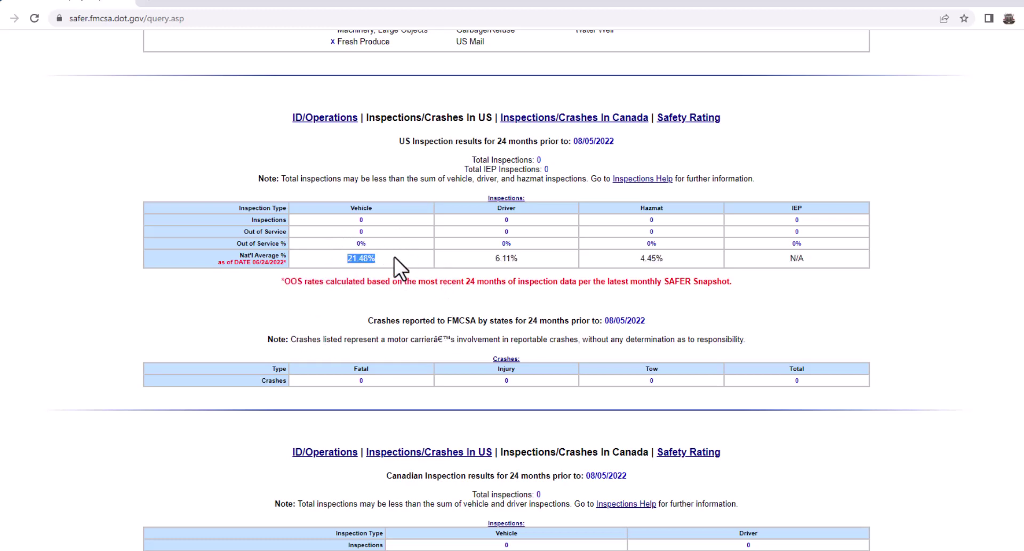
click(299, 318)
drag(489, 216, 539, 215)
click(539, 216)
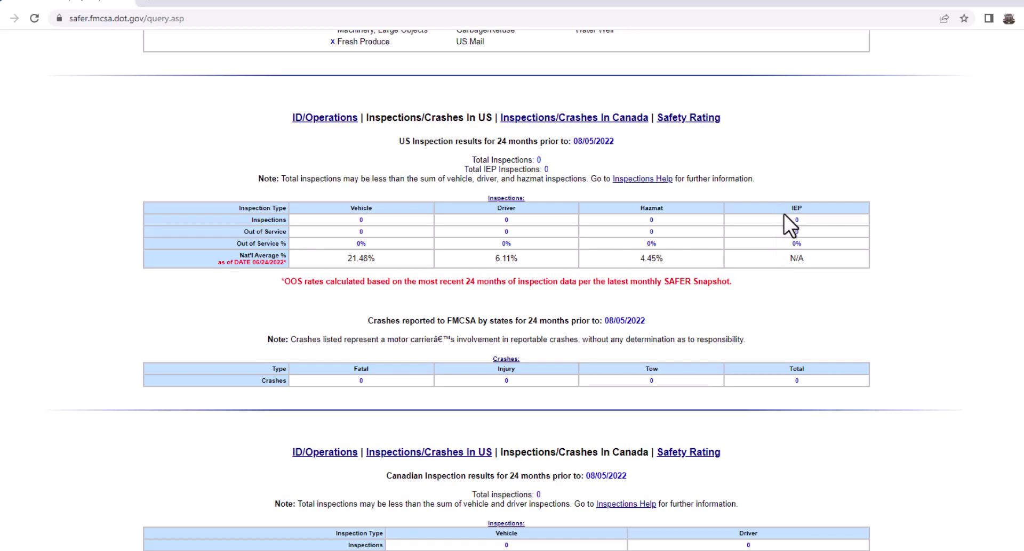
Highlight the carrier's zero injury crashes, zero vehicle inspections and vehicle out-of-service figures.
scroll(711, 267, down, 3)
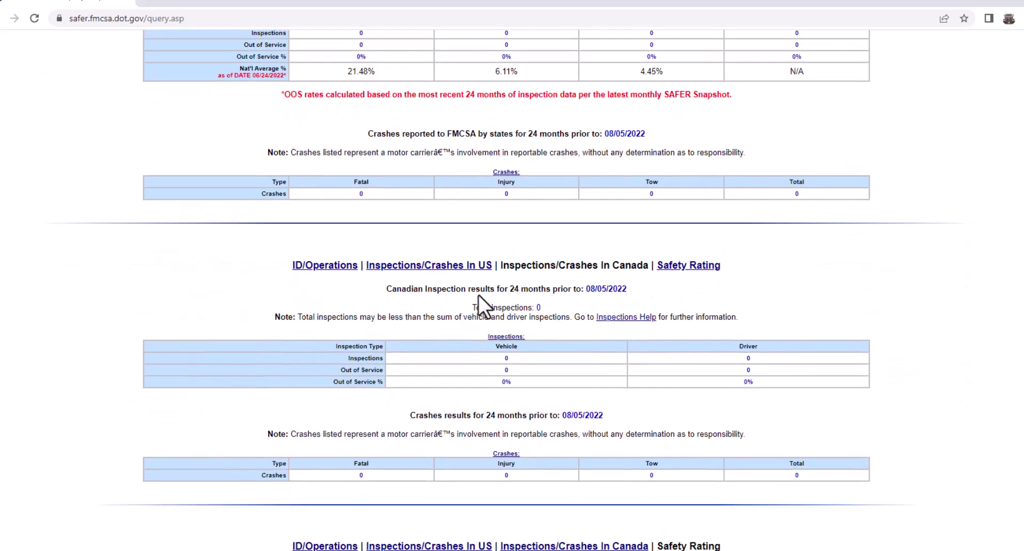
scroll(487, 374, up, 2)
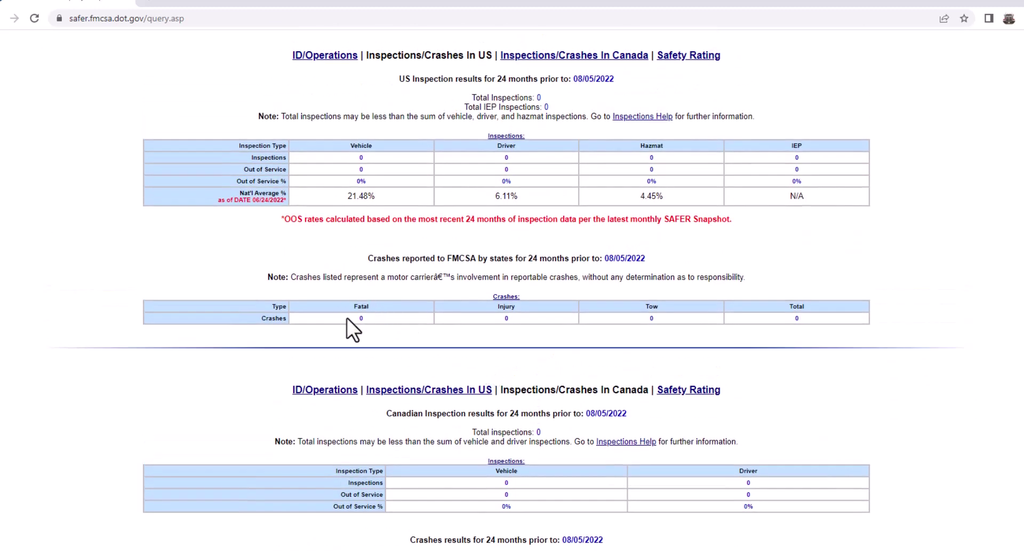
double_click(506, 318)
drag(639, 320, 683, 327)
scroll(683, 334, up, 1)
scroll(674, 339, up, 2)
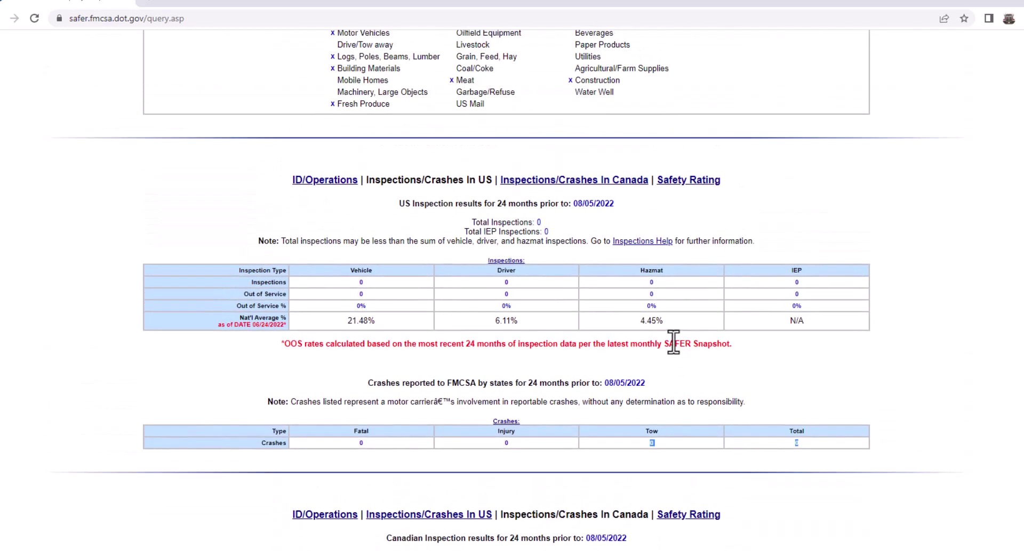
double_click(361, 282)
drag(281, 308, 293, 320)
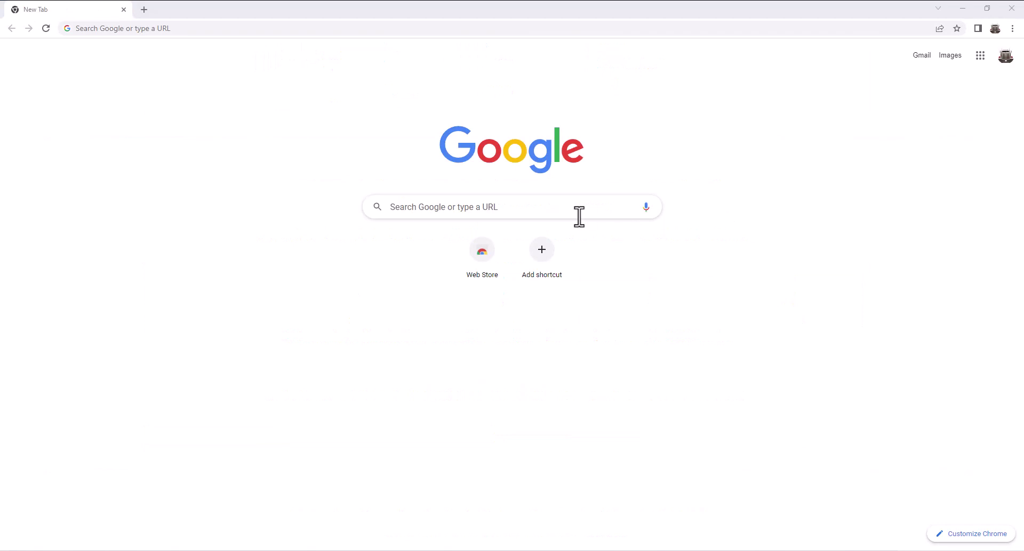
Search Google for 'data q fmcsa' and open the DataQs result.
click(553, 210)
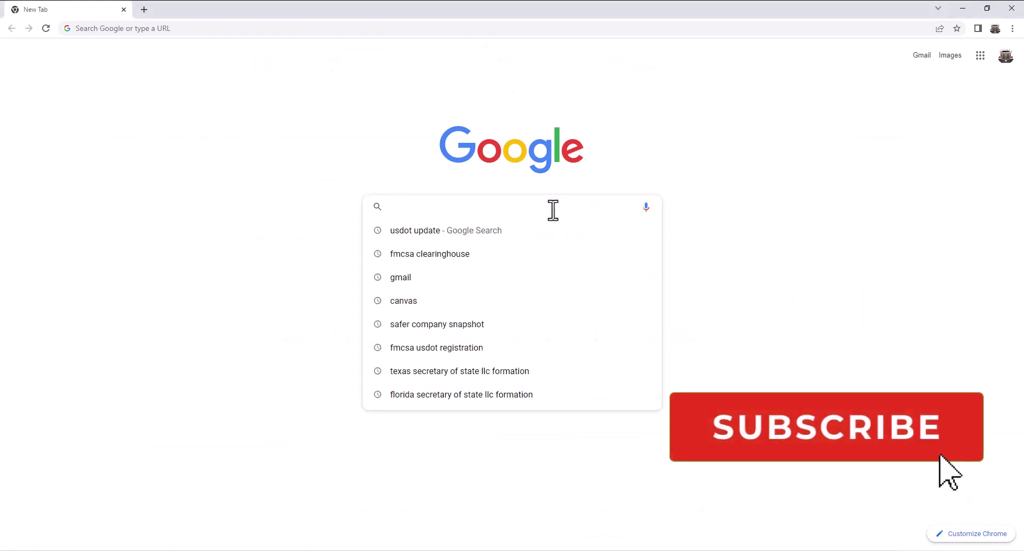
text(data q)
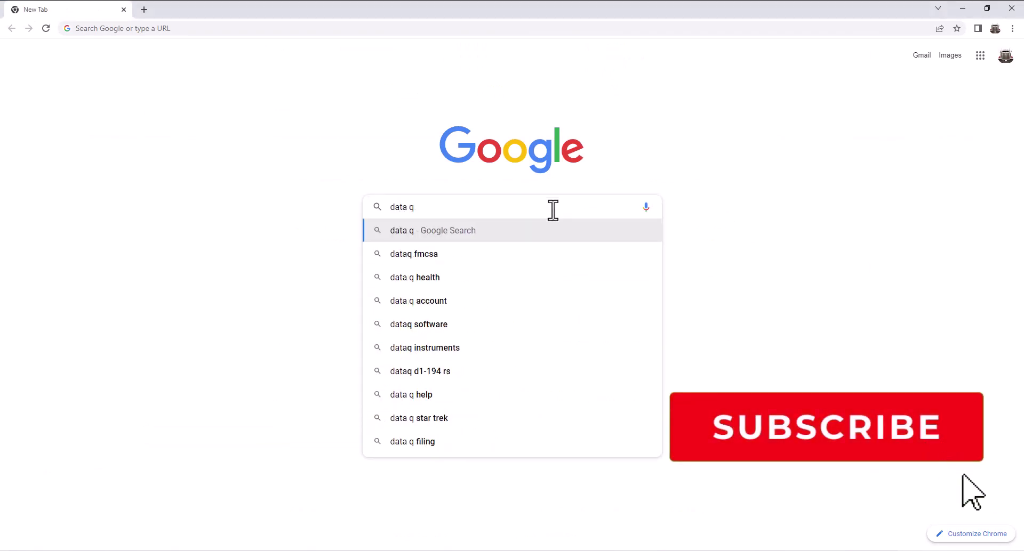
text( fmcsa)
key(Return)
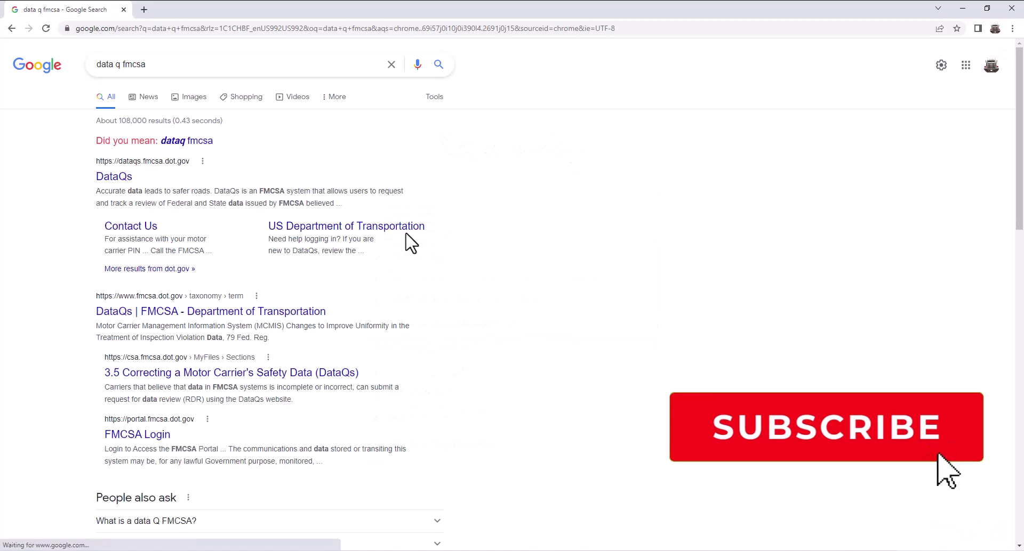
click(128, 179)
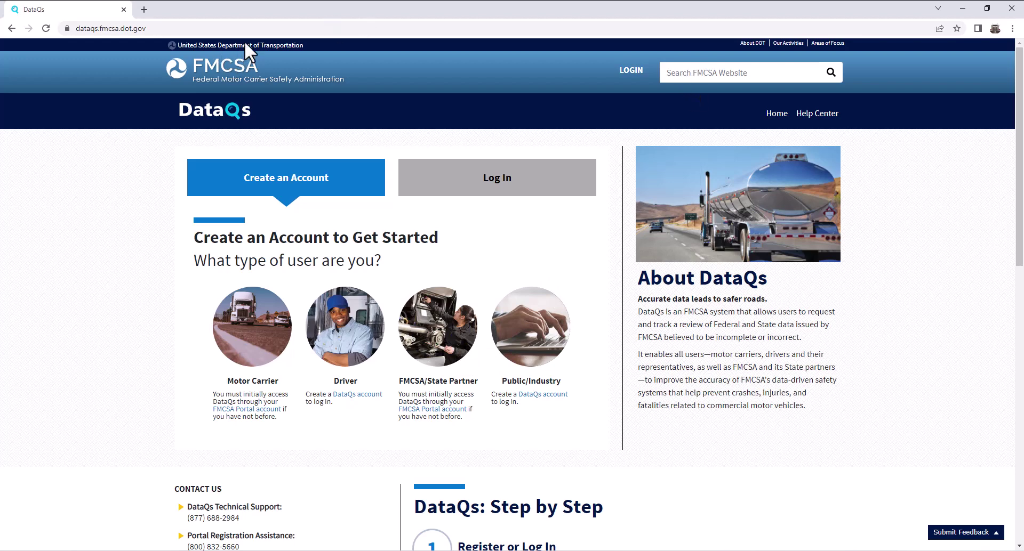
In the new tab, search for the FMCSA portal login and open the FMCSA Login result.
click(196, 11)
click(452, 209)
text(fmcsa p)
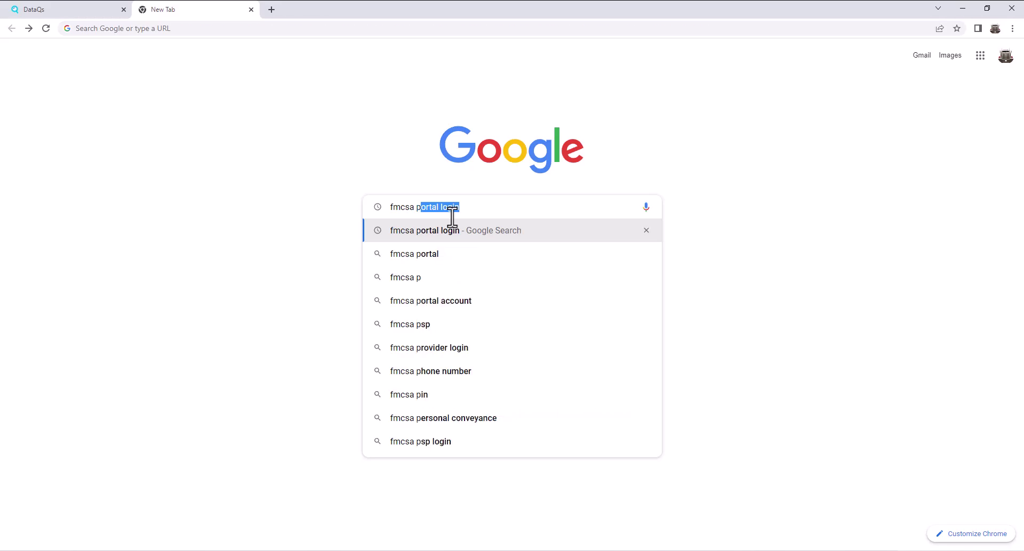
key(Return)
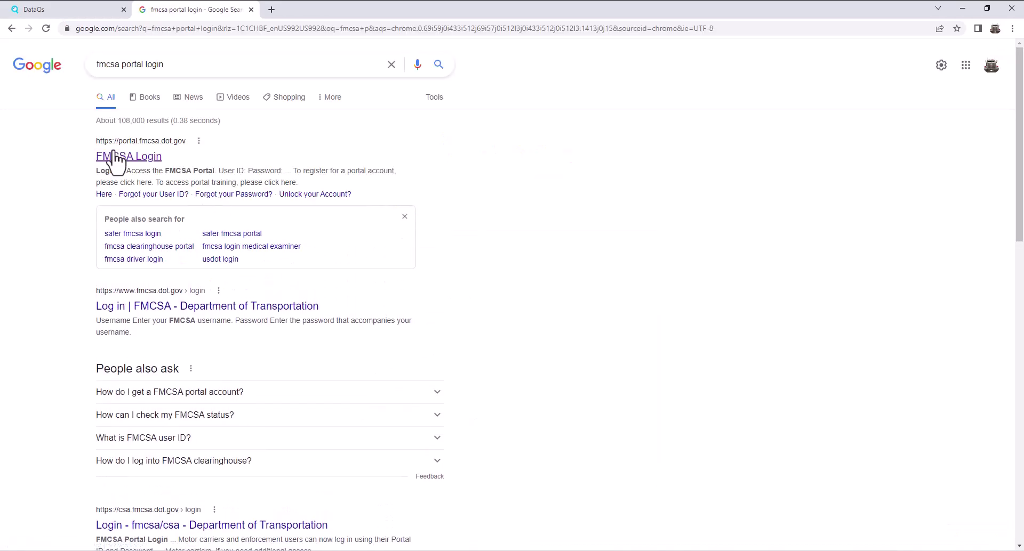
click(114, 158)
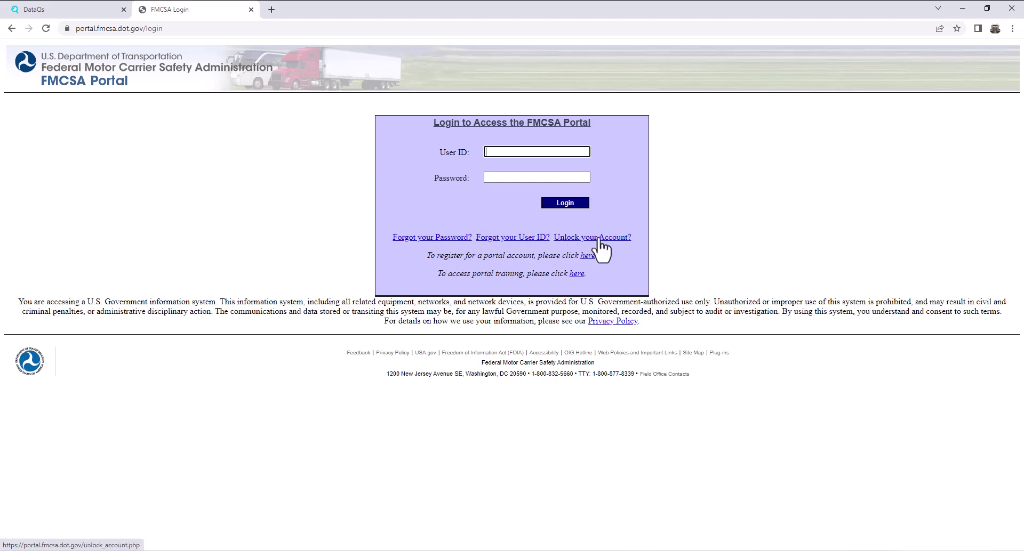
Autofill the saved credentials with the password manager and log into the portal.
drag(426, 255, 598, 256)
click(479, 278)
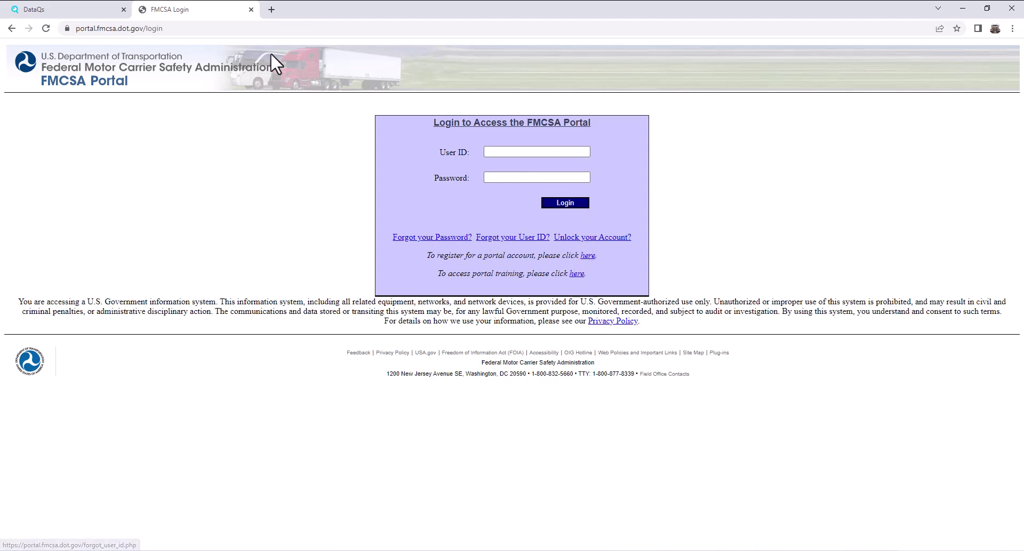
key(ctrl+shift+l)
click(564, 205)
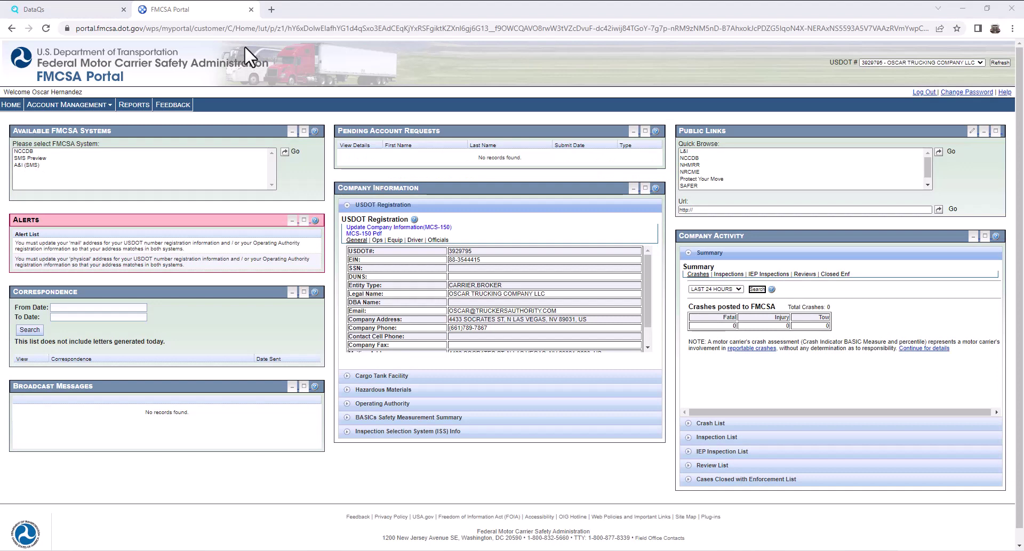
Open the user profile, dismiss the error, and load the roles for the carrier's USDOT number.
click(75, 106)
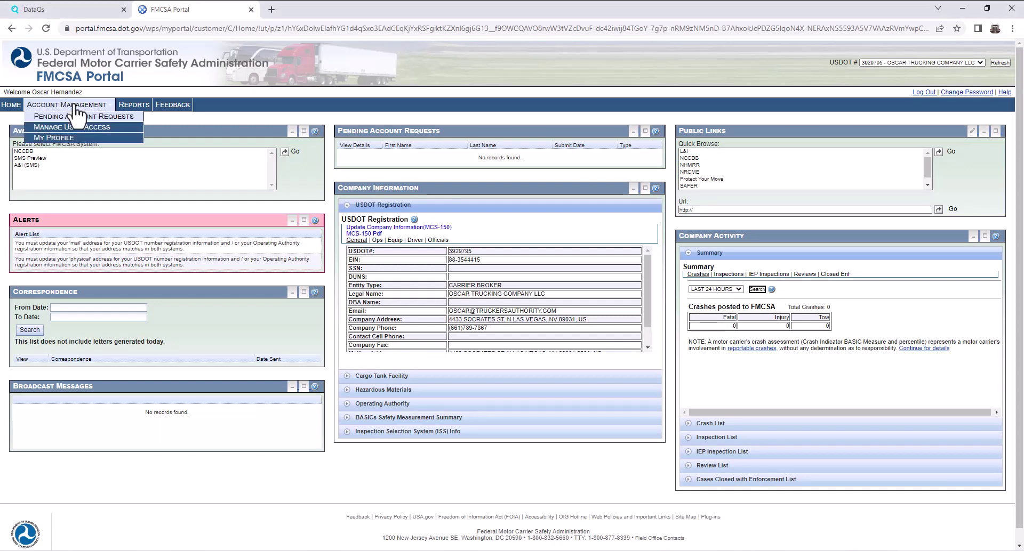
click(55, 139)
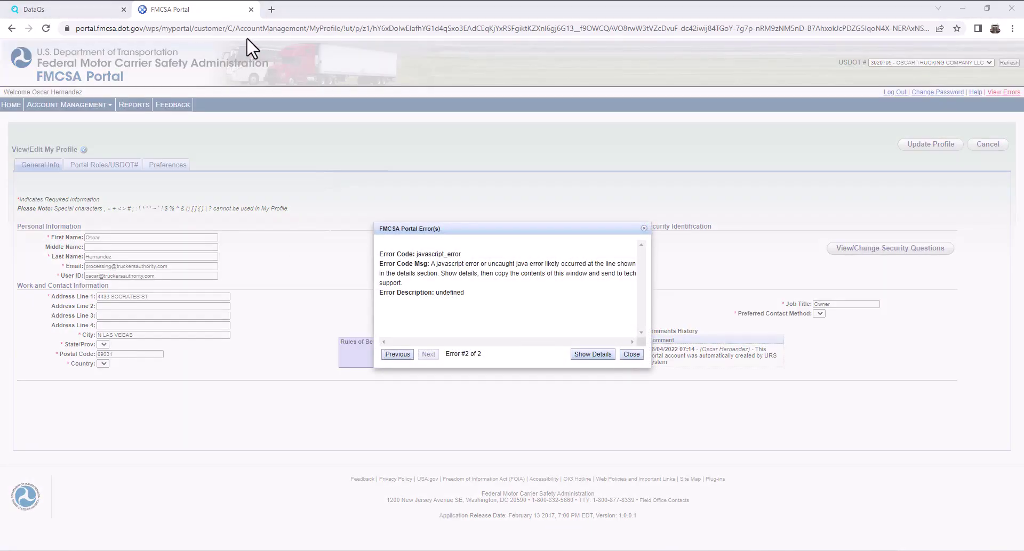
click(631, 355)
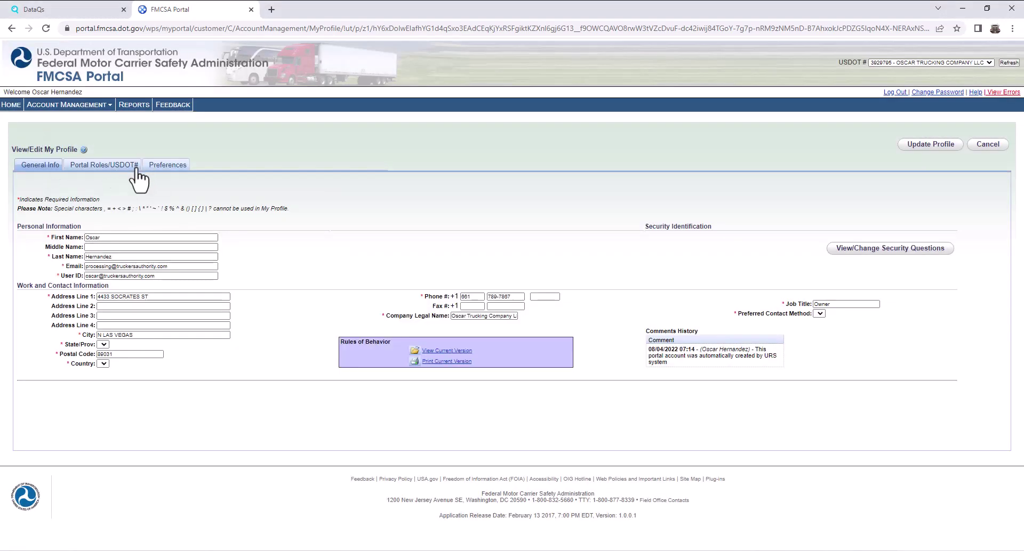
click(108, 165)
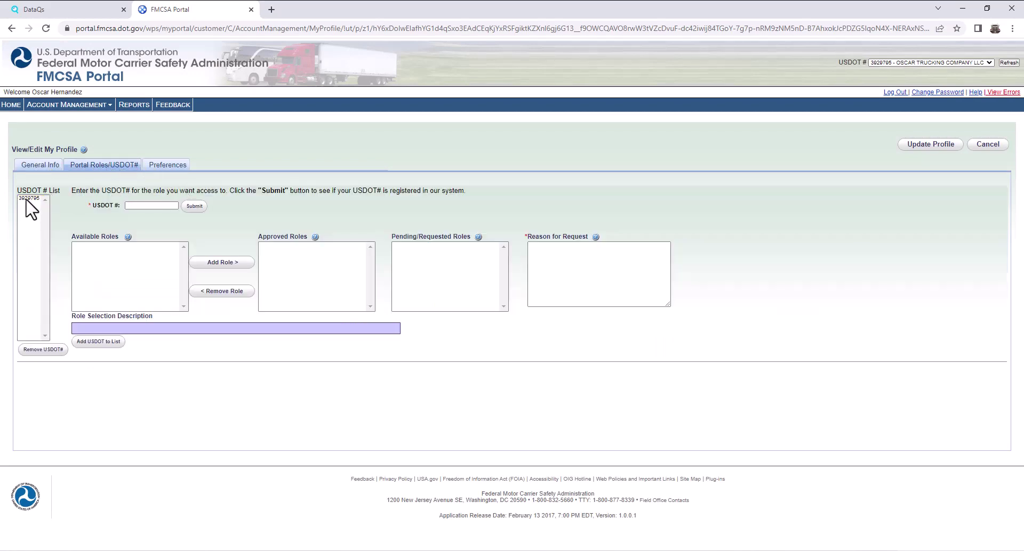
click(29, 199)
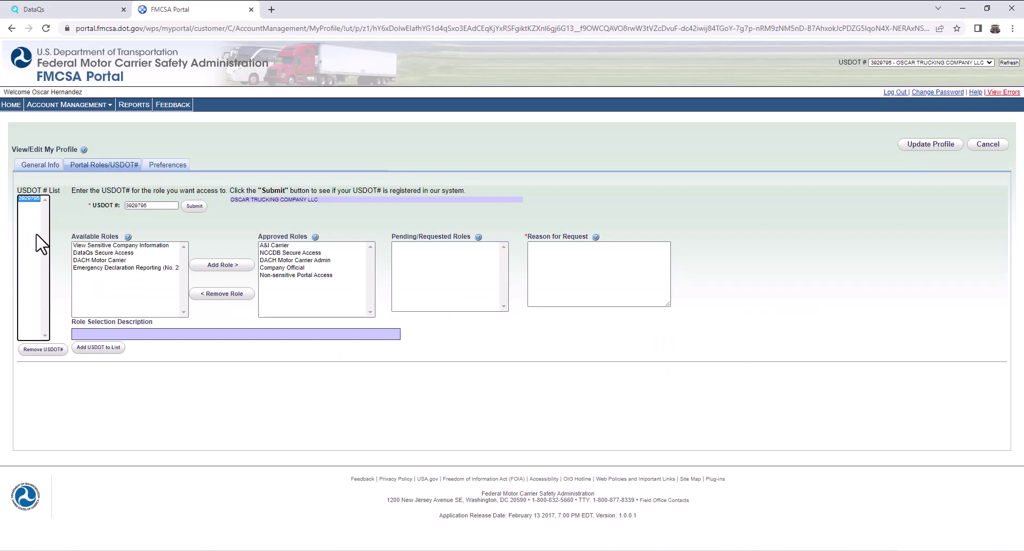
Request DataQs Secure Access with reason 'Seeking DataQ access' and update the profile.
click(100, 254)
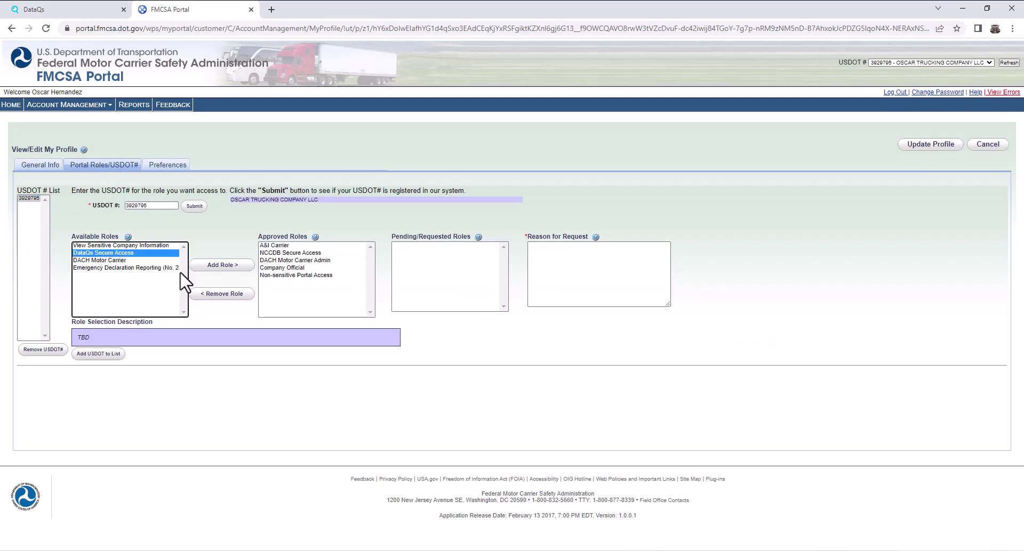
click(224, 266)
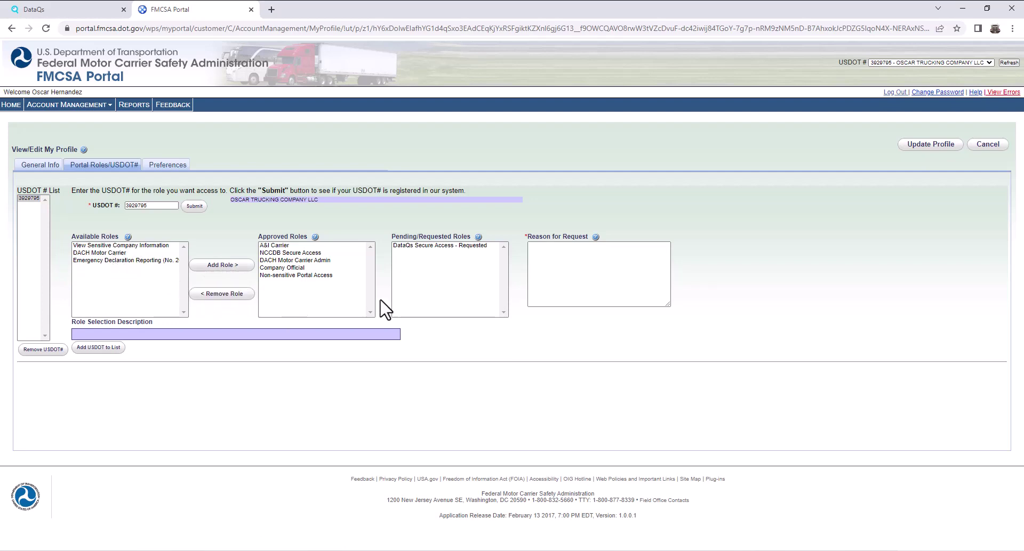
click(583, 272)
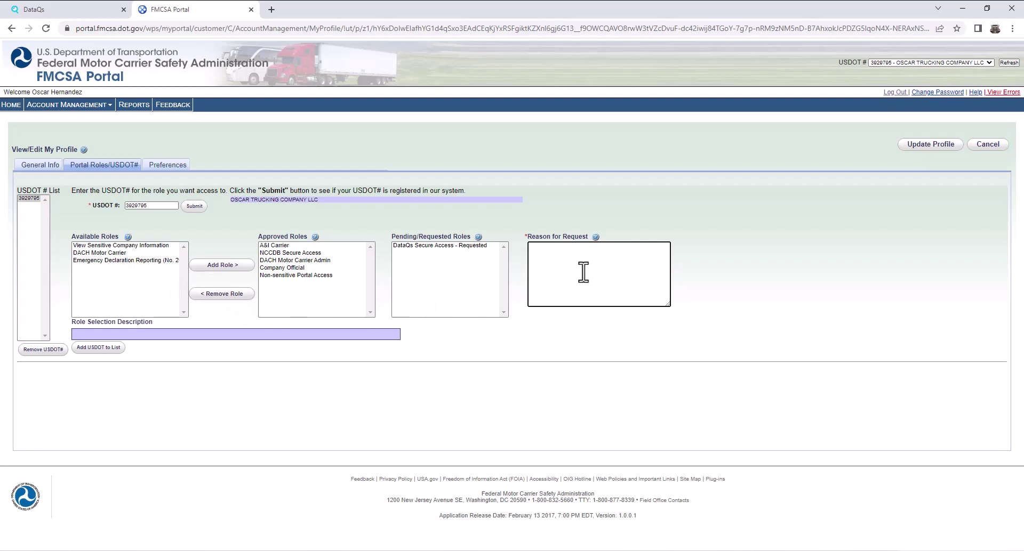
text(Seeking DataQ access)
drag(540, 237, 611, 289)
click(610, 289)
click(930, 146)
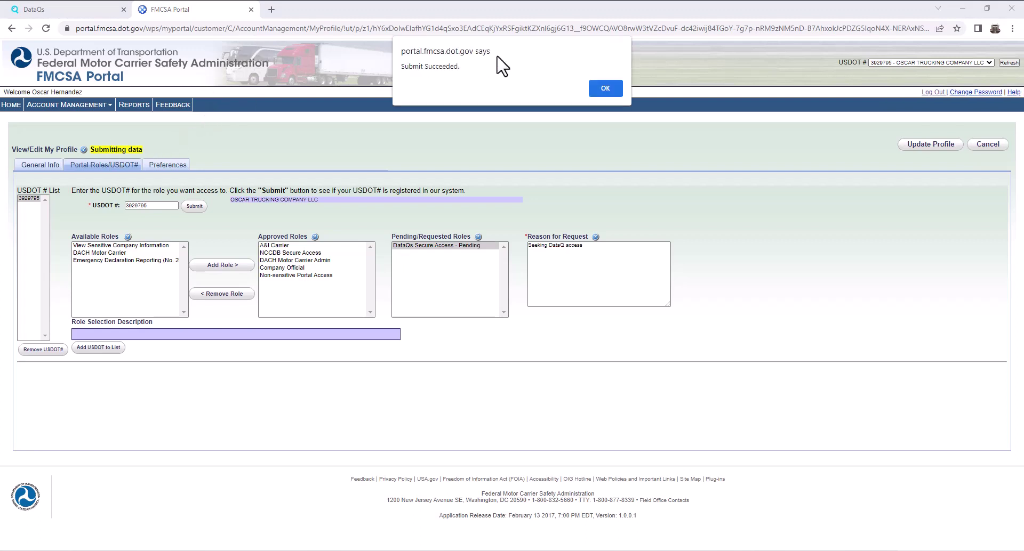
Acknowledge the submit-success alert, return to HOME, and launch DataQs from Available FMCSA Systems.
click(605, 88)
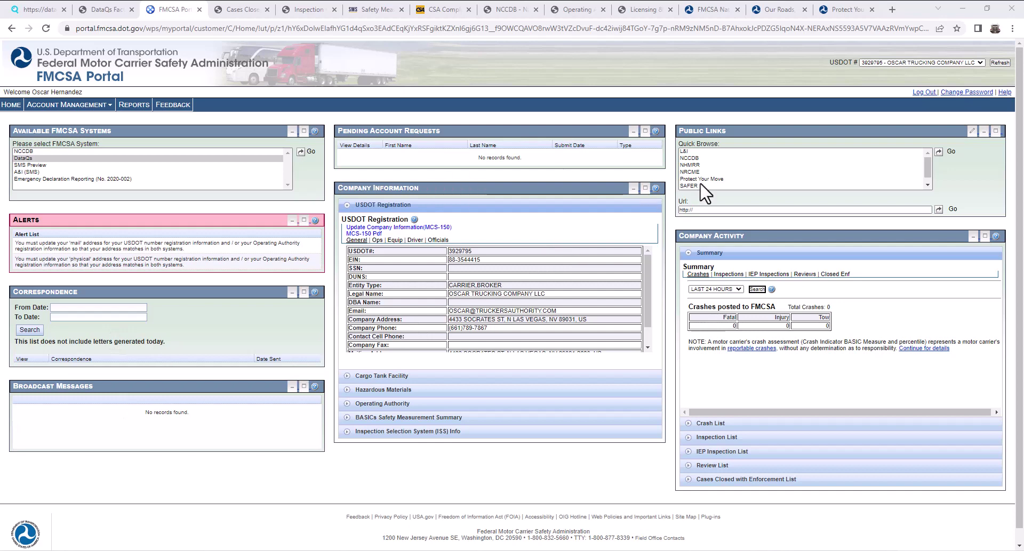
click(8, 105)
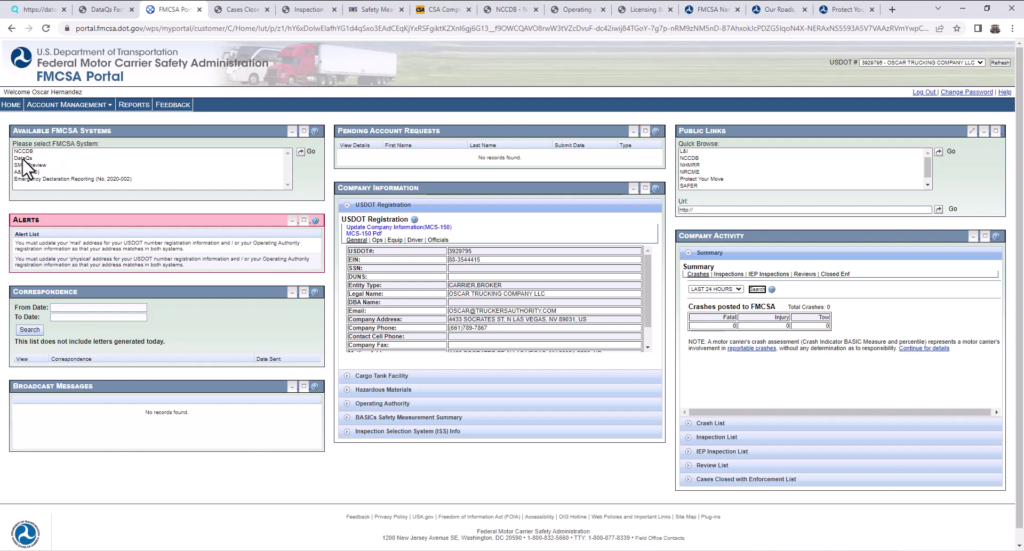
click(30, 158)
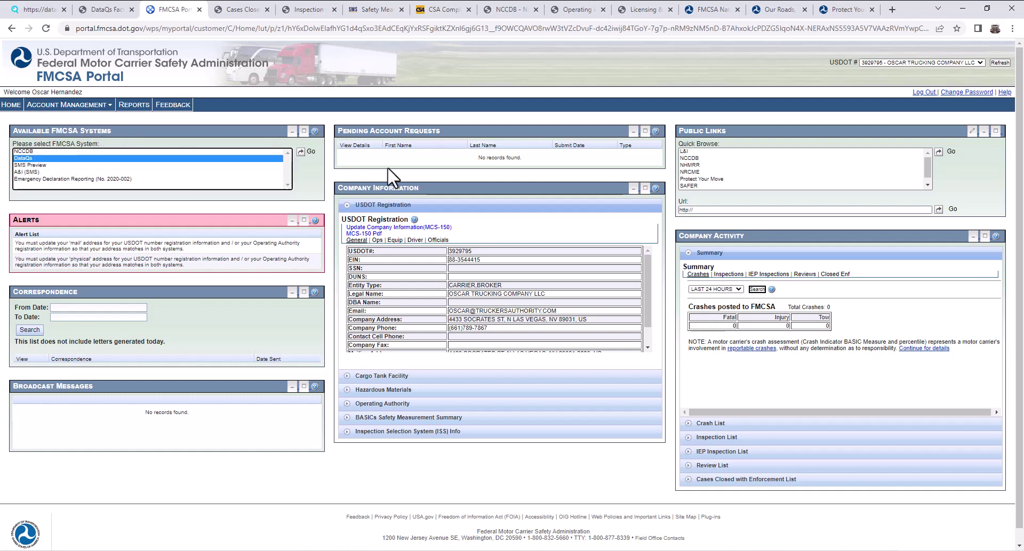
click(364, 376)
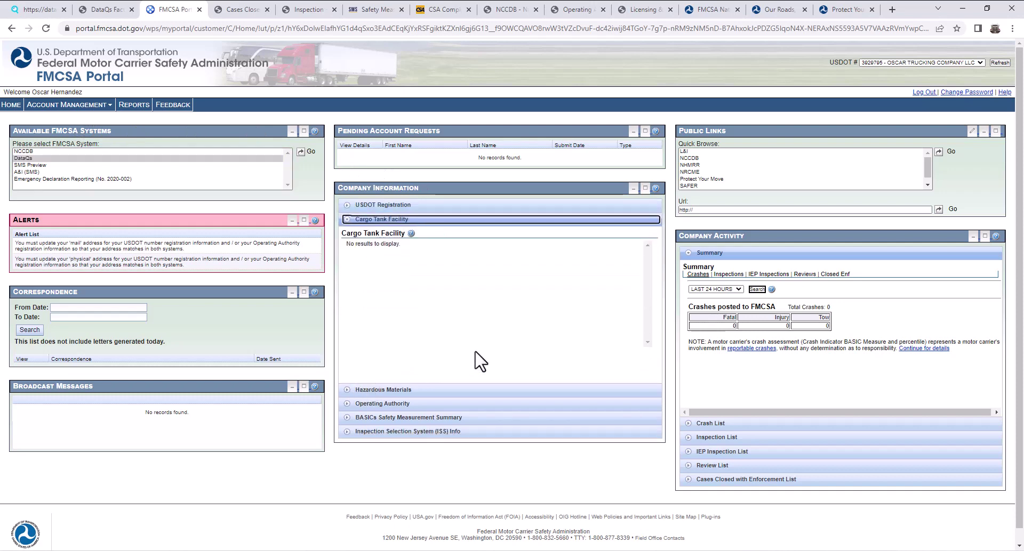
drag(412, 419, 404, 418)
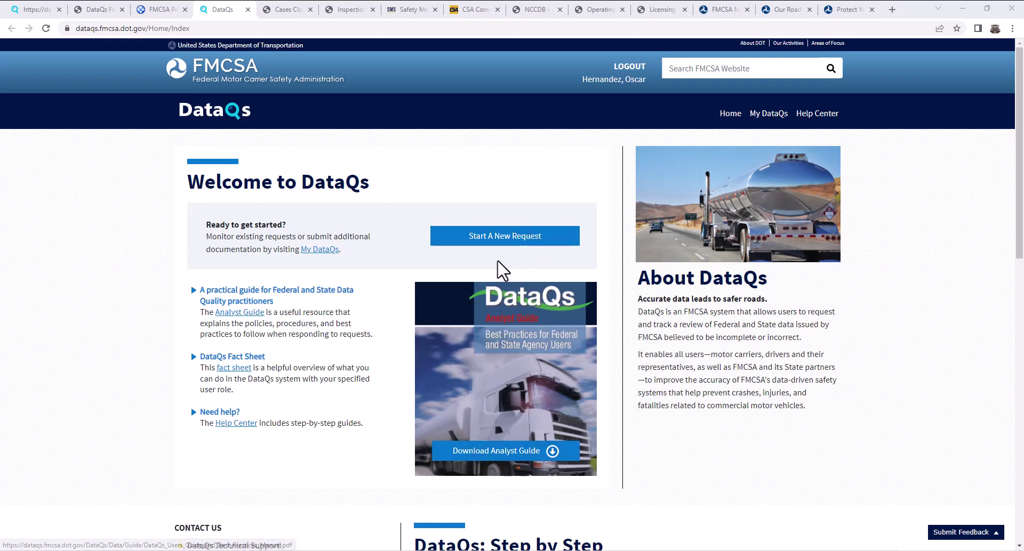
Start a new request of type Crash, Inspection, Investigation, or Audit and advance to report search.
click(498, 239)
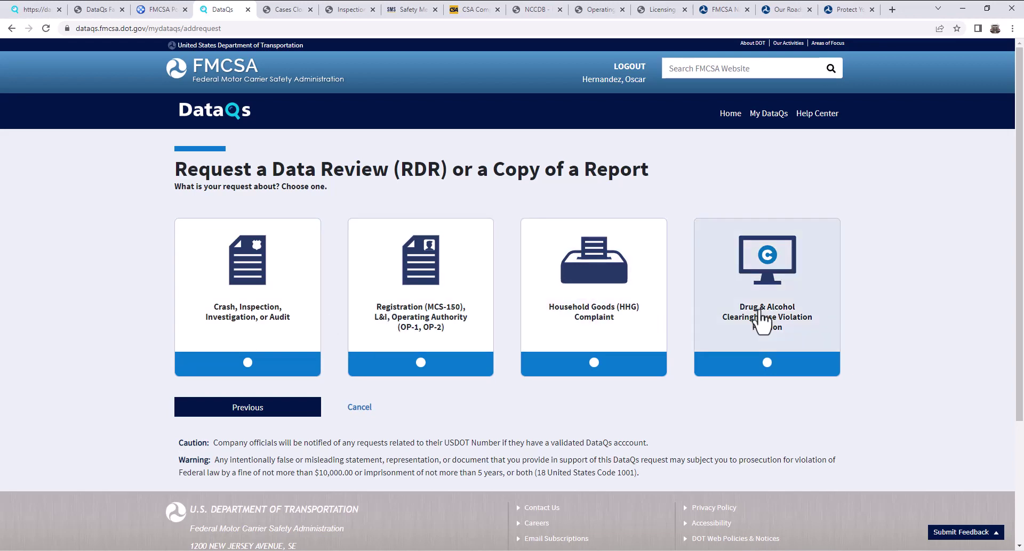
click(247, 360)
scroll(423, 430, down, 2)
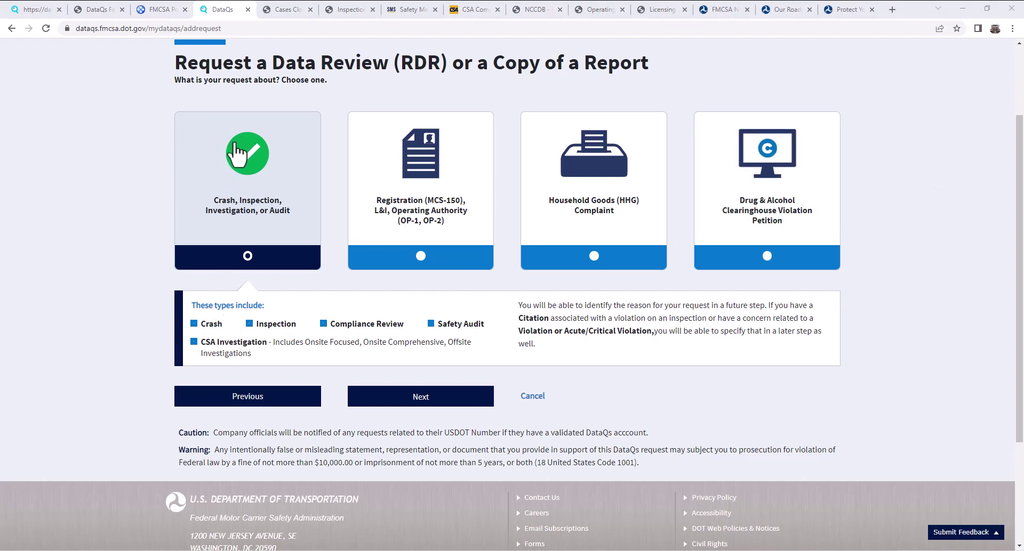
click(424, 400)
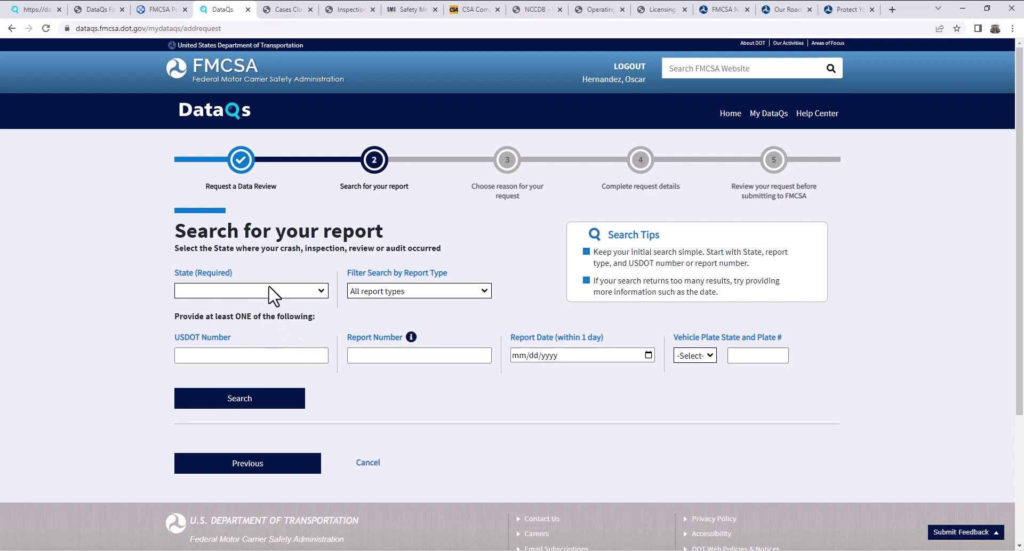
Filter the report search by report type to Crash records.
click(400, 297)
click(407, 326)
click(483, 291)
click(430, 316)
Open the SMS site from the Report Number help and dismiss its notice.
click(411, 338)
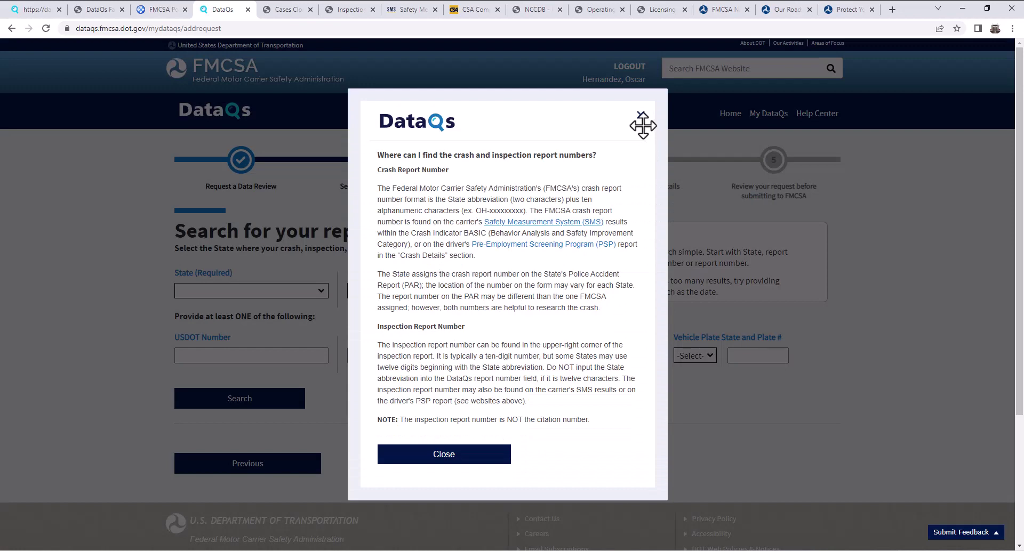
click(559, 223)
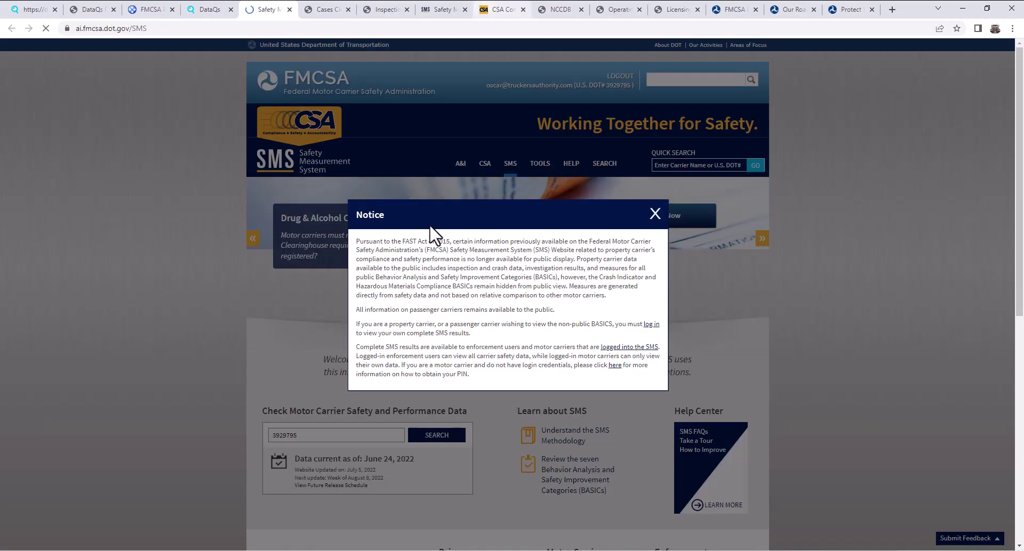
click(655, 214)
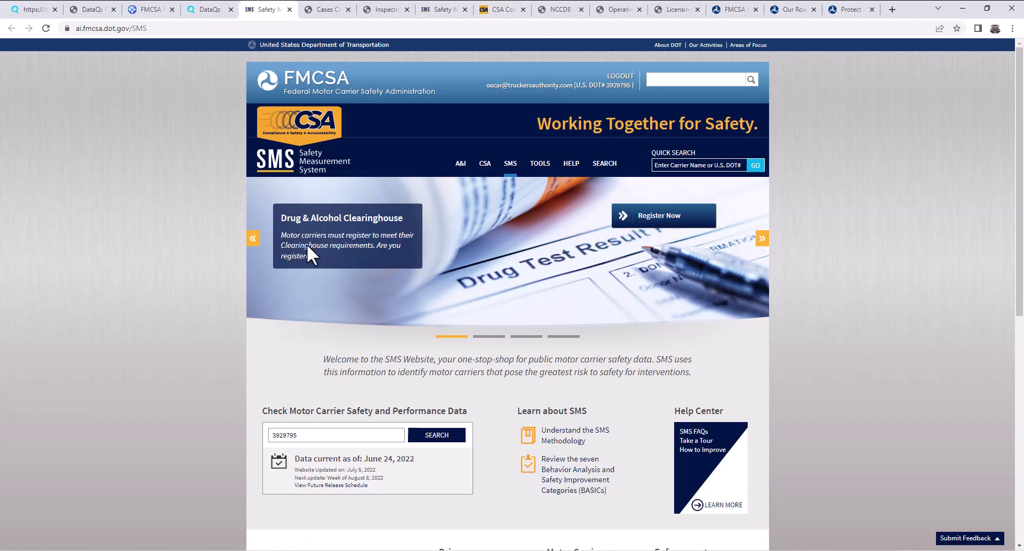
Run the SMS carrier search, then back in DataQs review the Crash and Inspection Report Number help and close it.
click(424, 436)
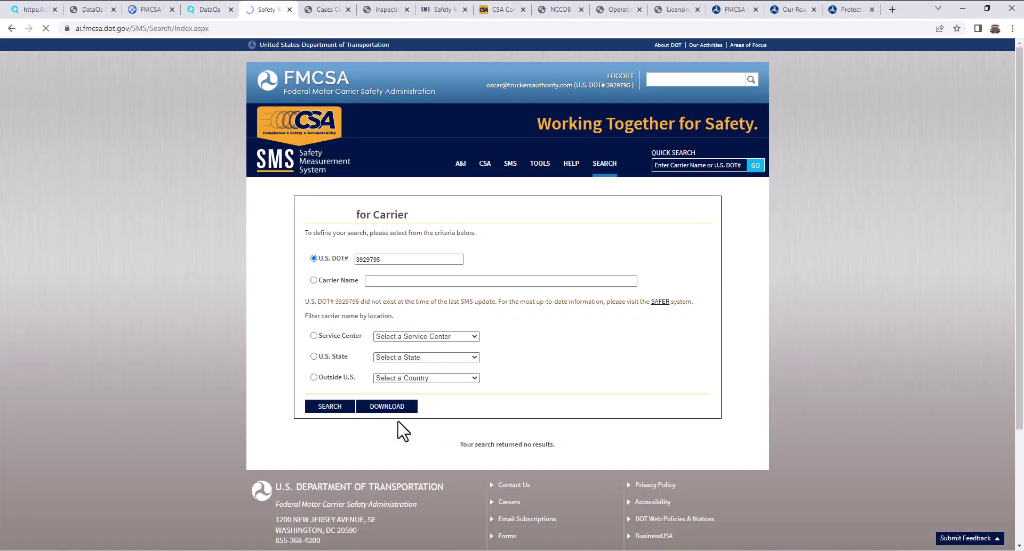
click(206, 10)
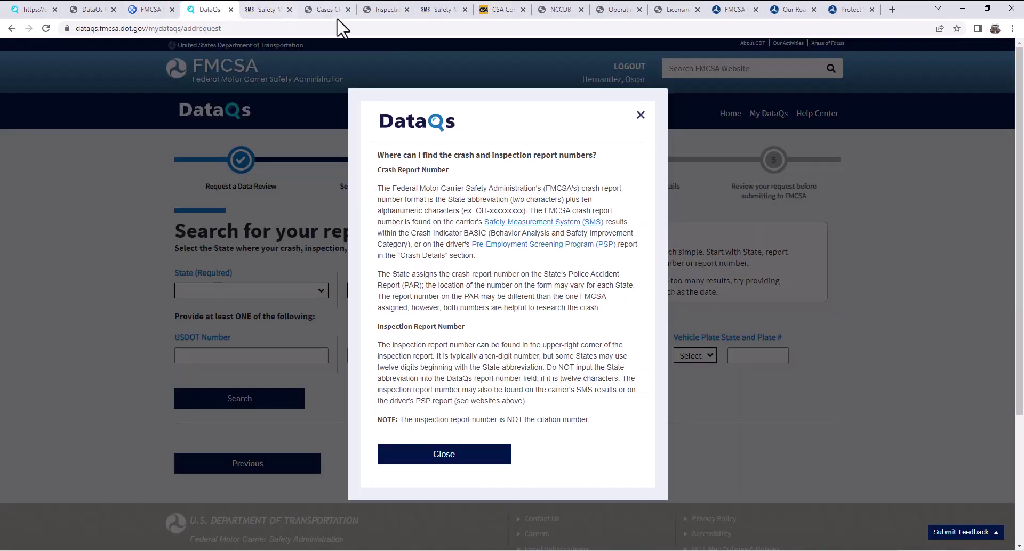
click(640, 115)
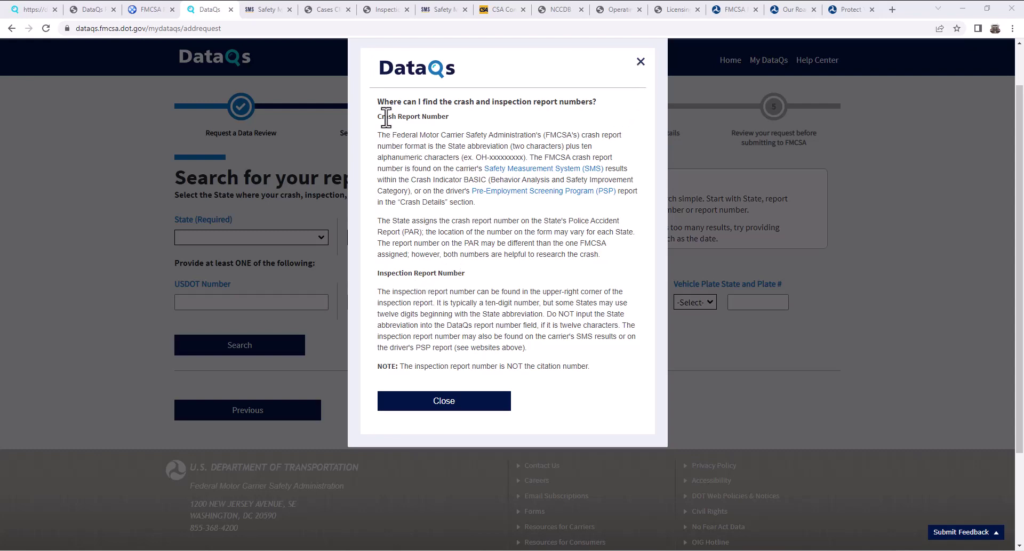
drag(383, 116, 447, 117)
drag(391, 273, 464, 273)
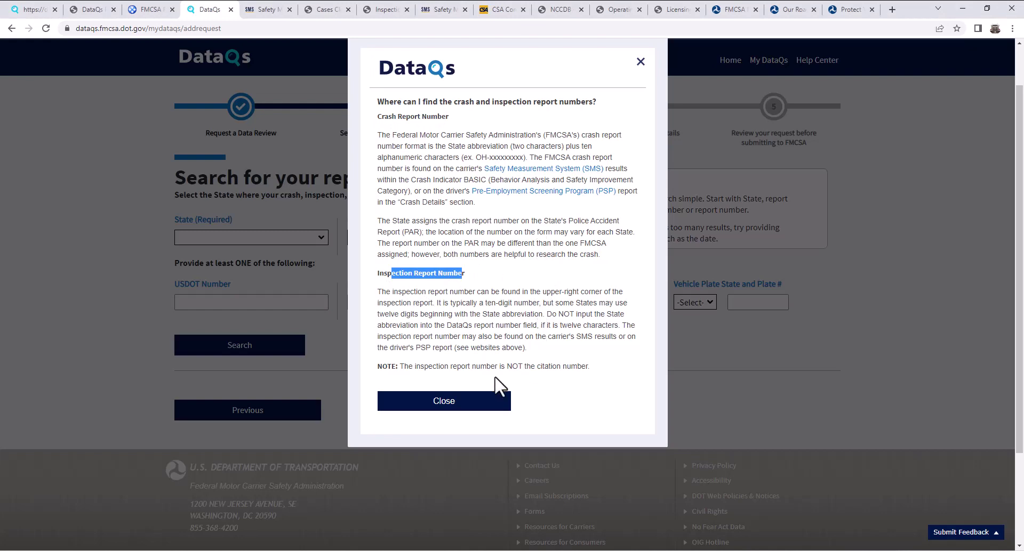
click(480, 405)
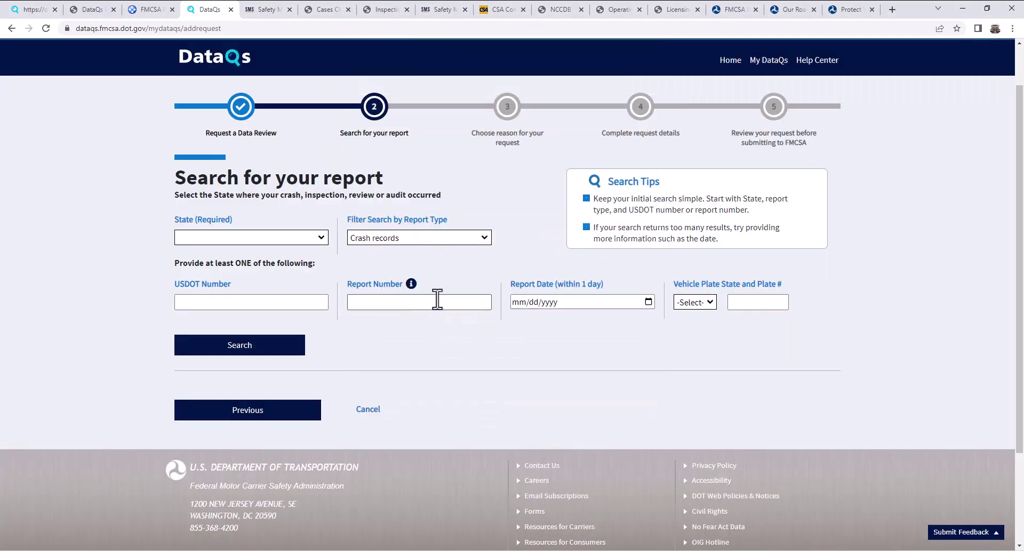
Enter the report date, vehicle plate state and plate number for the California inspection search.
click(569, 302)
click(712, 302)
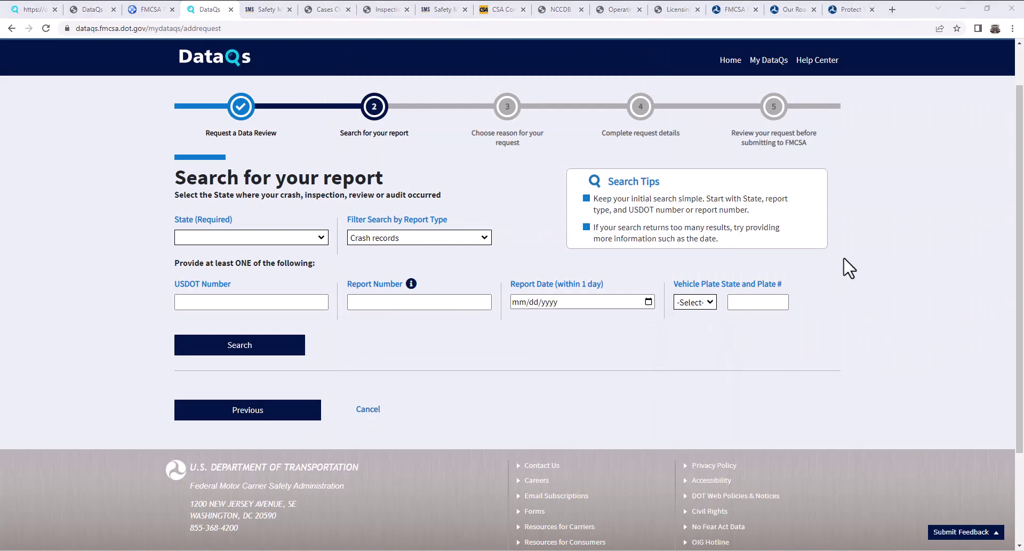
click(704, 304)
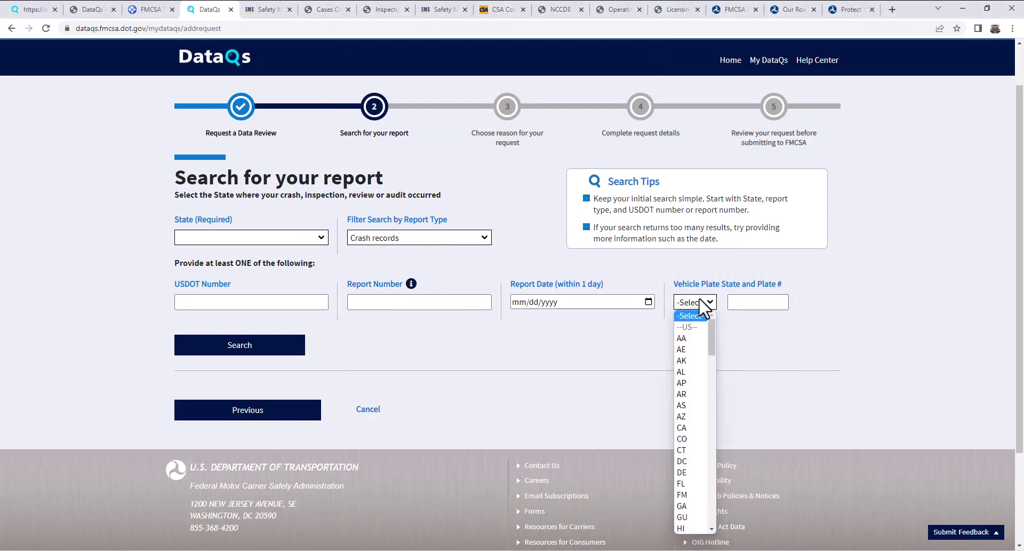
click(769, 302)
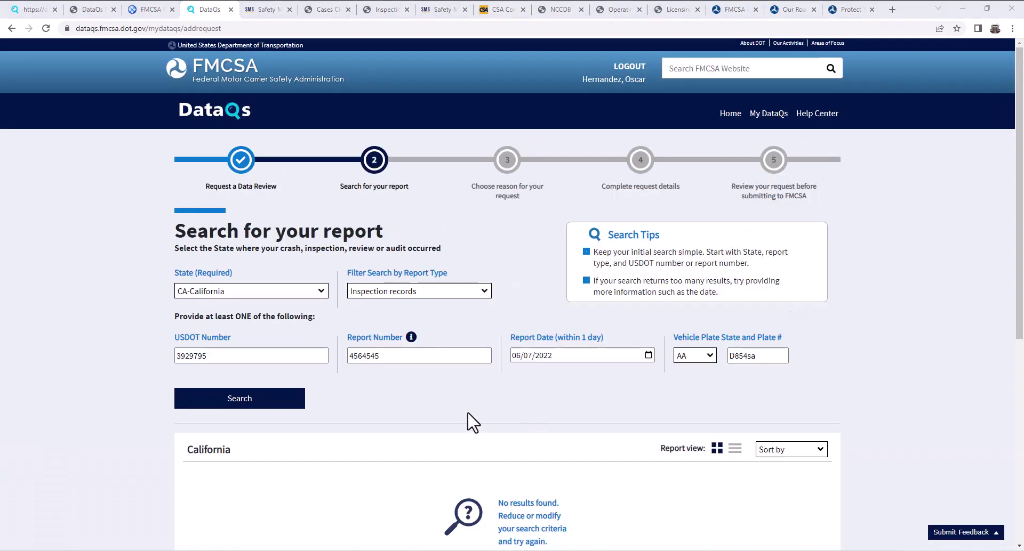
Mark the report as not listed, keep Inspection Report as its type, and continue to the reason step.
scroll(249, 418, down, 2)
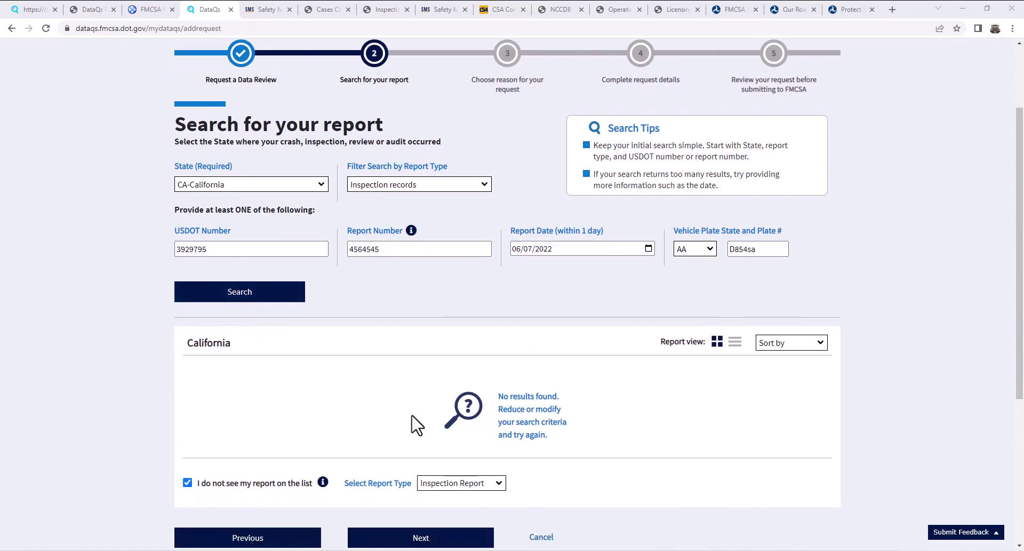
scroll(473, 482, down, 1)
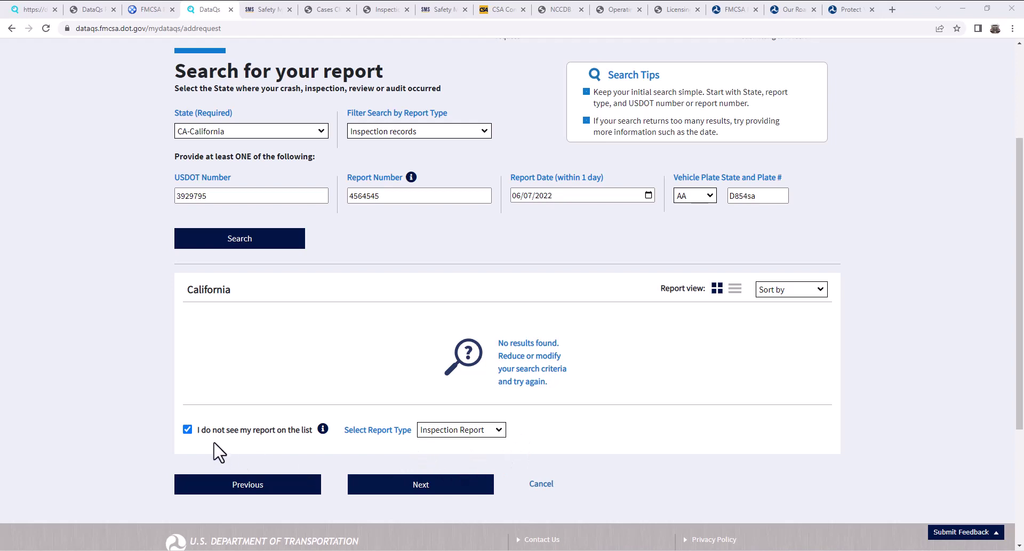
click(491, 439)
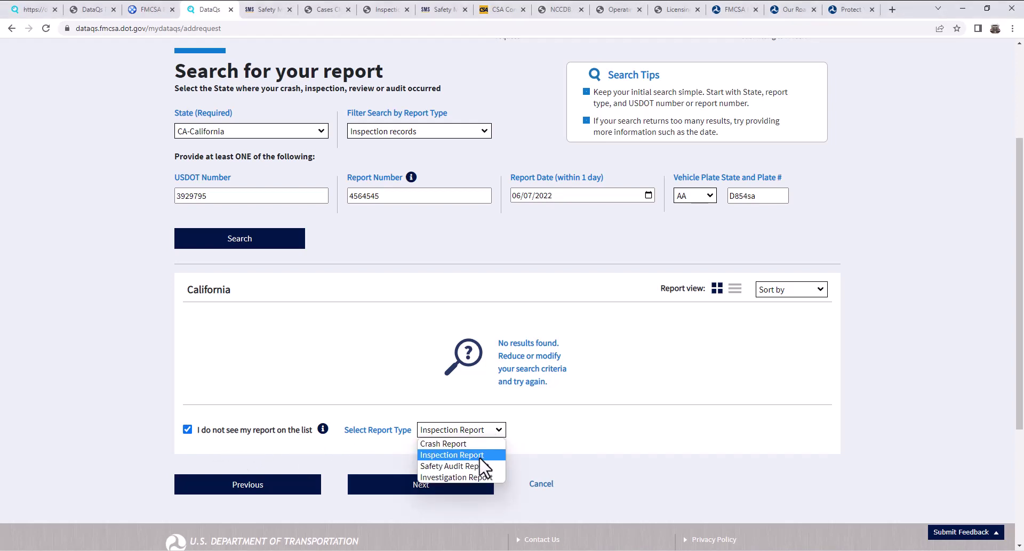
click(480, 456)
click(415, 485)
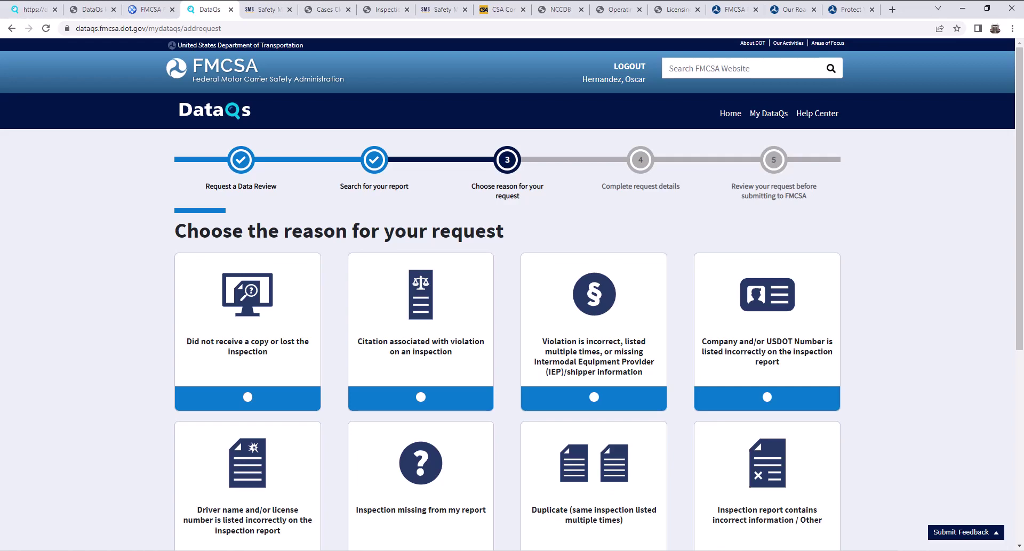
Pick 'Inspection report contains incorrect information / Other' as the request reason and read its explanation.
scroll(885, 235, down, 1)
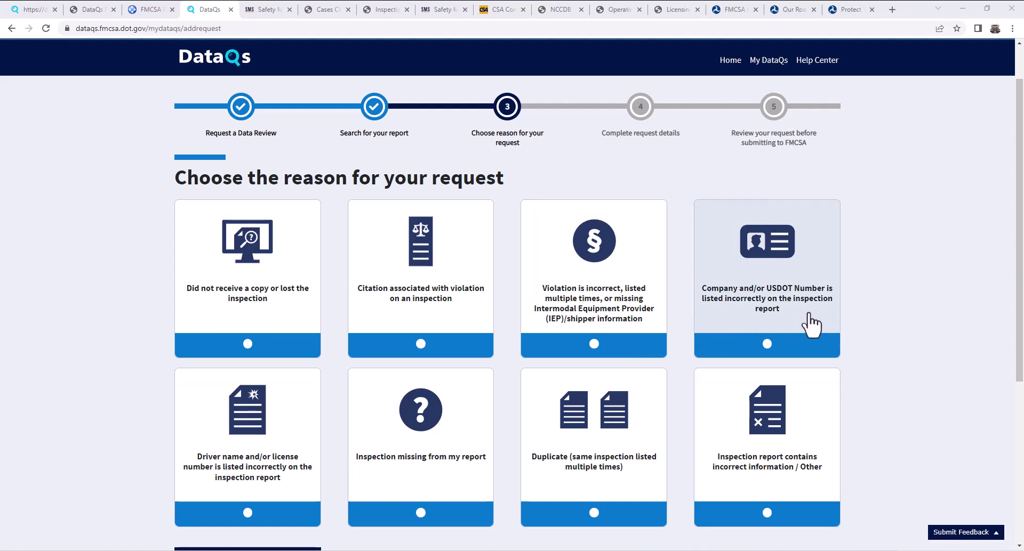
scroll(242, 389, down, 2)
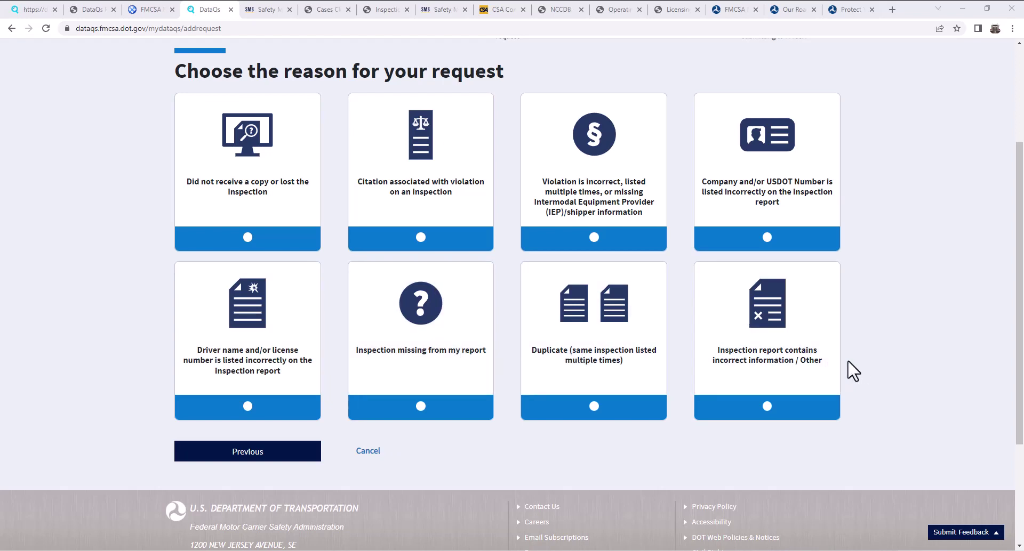
click(767, 408)
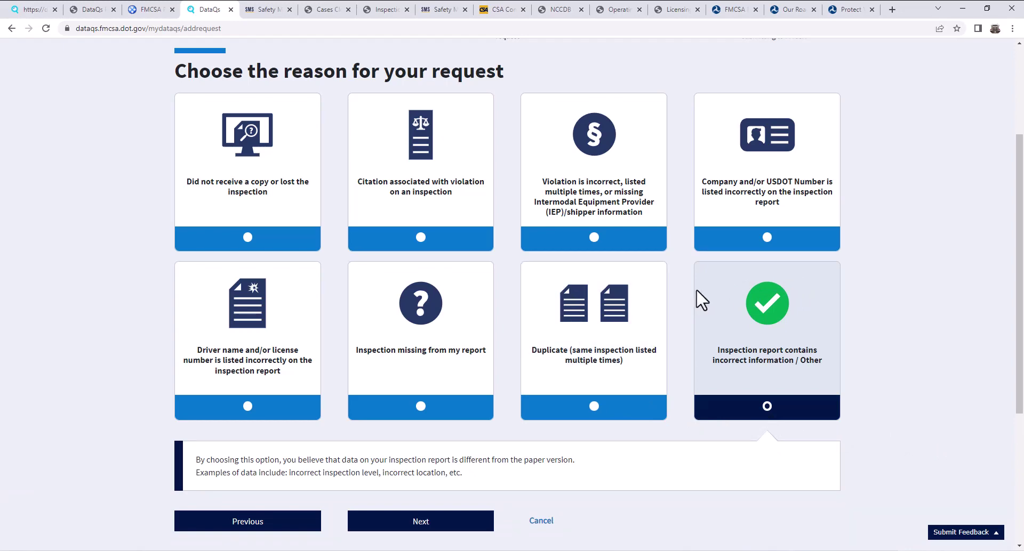
scroll(640, 315, down, 2)
scroll(553, 291, up, 5)
scroll(449, 387, down, 6)
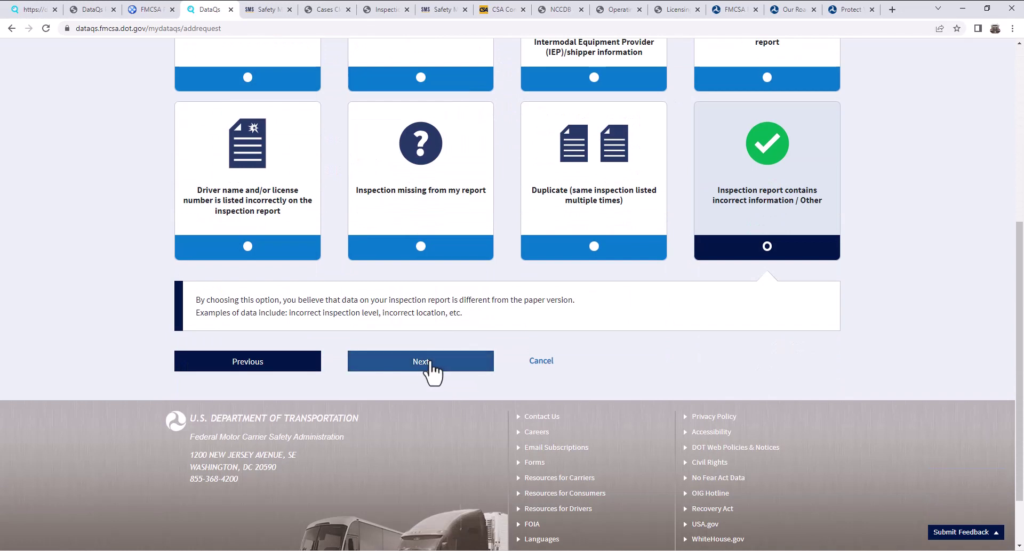
Advance to the Complete request details step and start on the review explanation field.
click(430, 364)
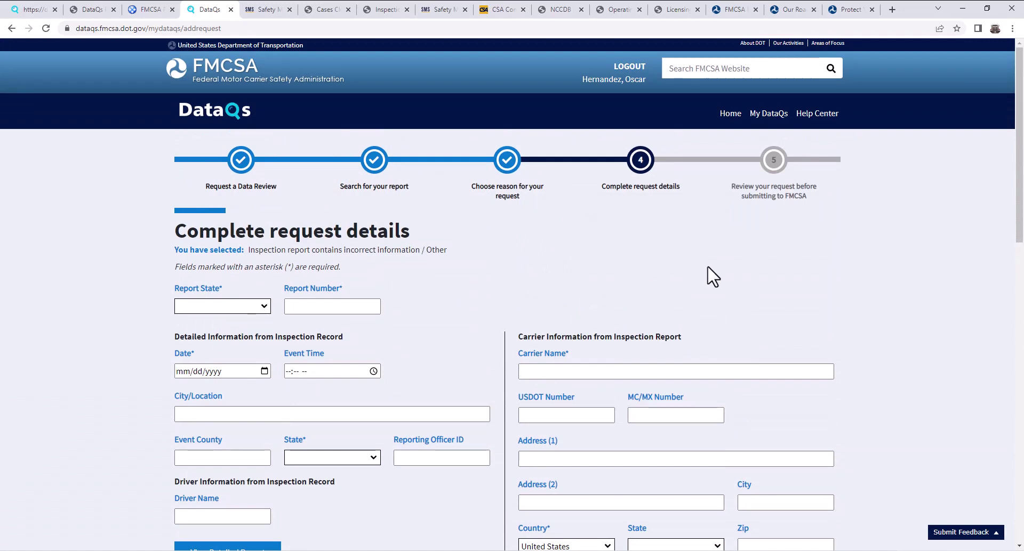
scroll(713, 277, down, 6)
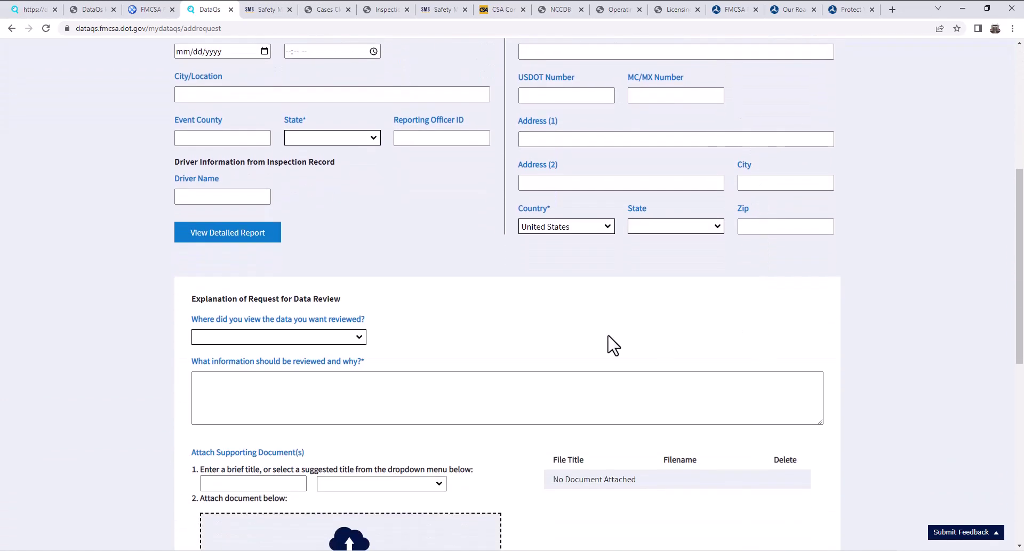
scroll(509, 377, down, 1)
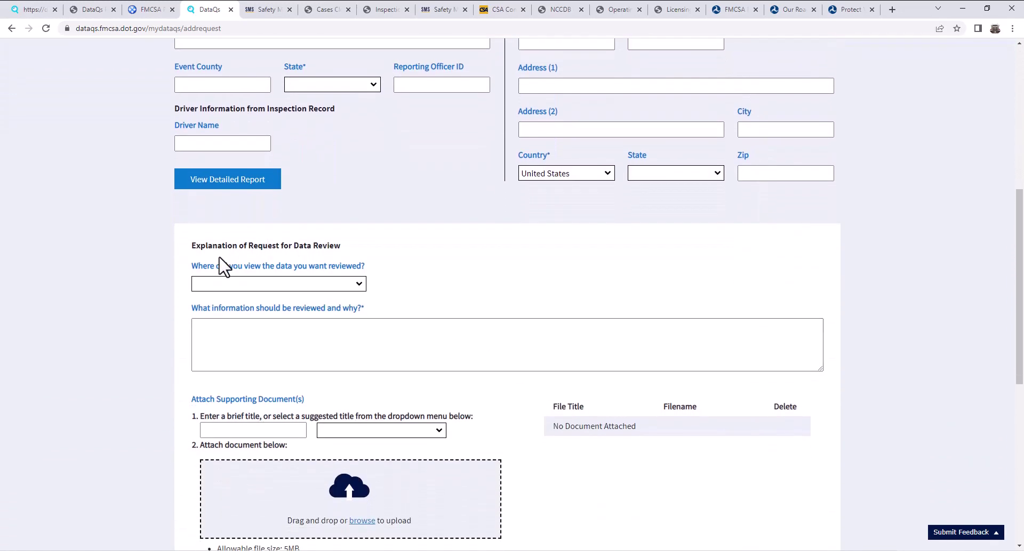
drag(243, 245, 365, 256)
scroll(563, 290, down, 1)
click(574, 293)
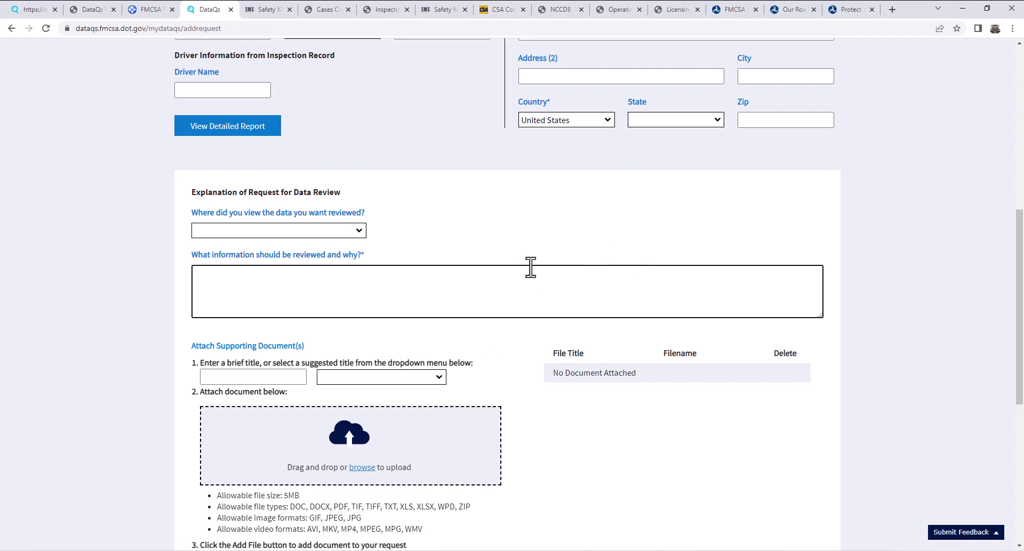
Review the empty explanation and attachment sections, then switch to the Google fmcsa results.
scroll(520, 404, down, 1)
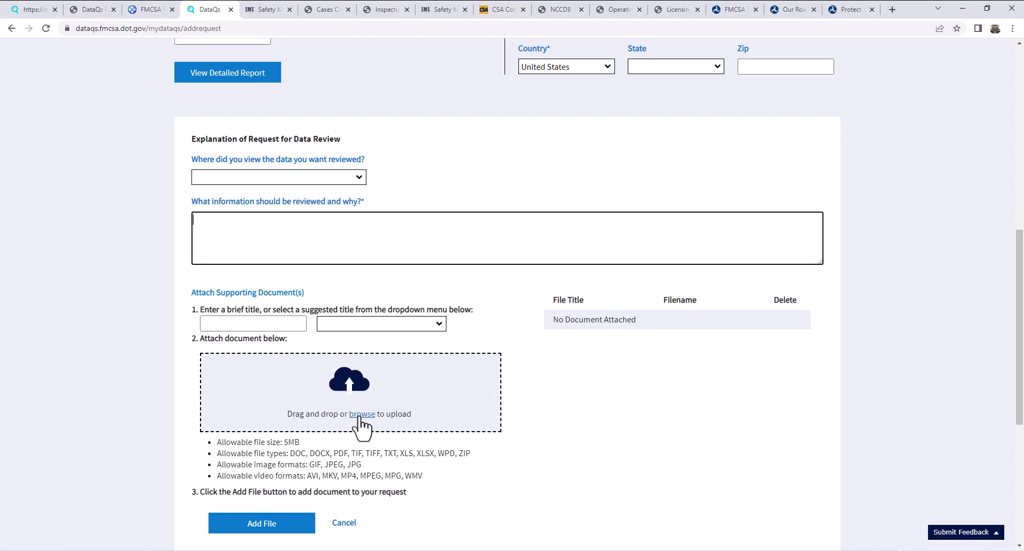
scroll(408, 396, down, 1)
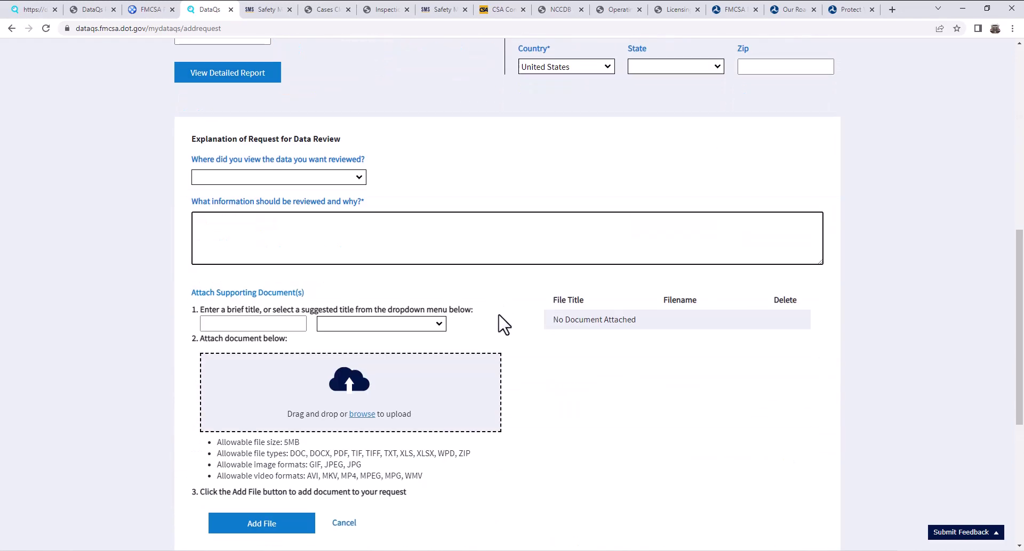
scroll(464, 379, down, 3)
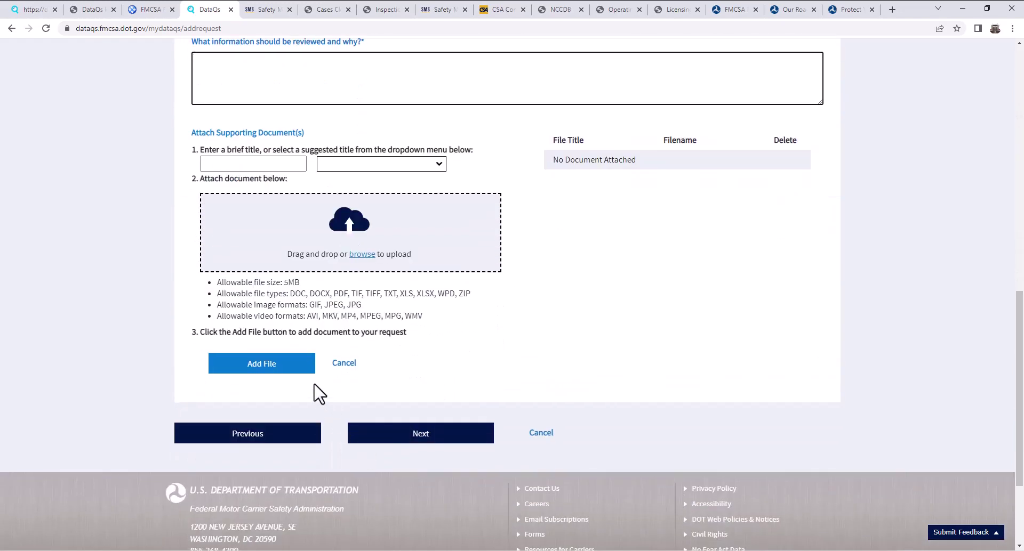
scroll(255, 459, up, 1)
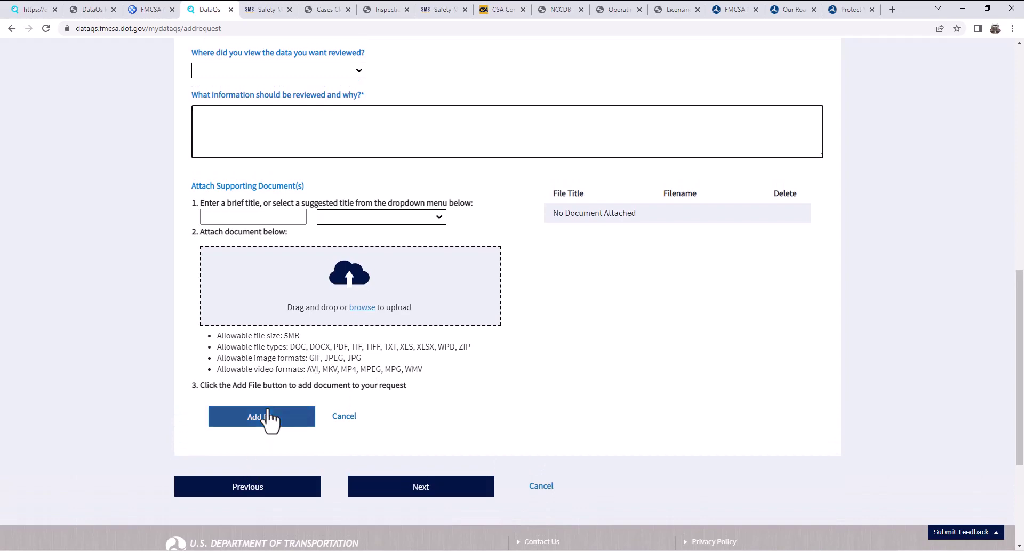
scroll(639, 360, up, 7)
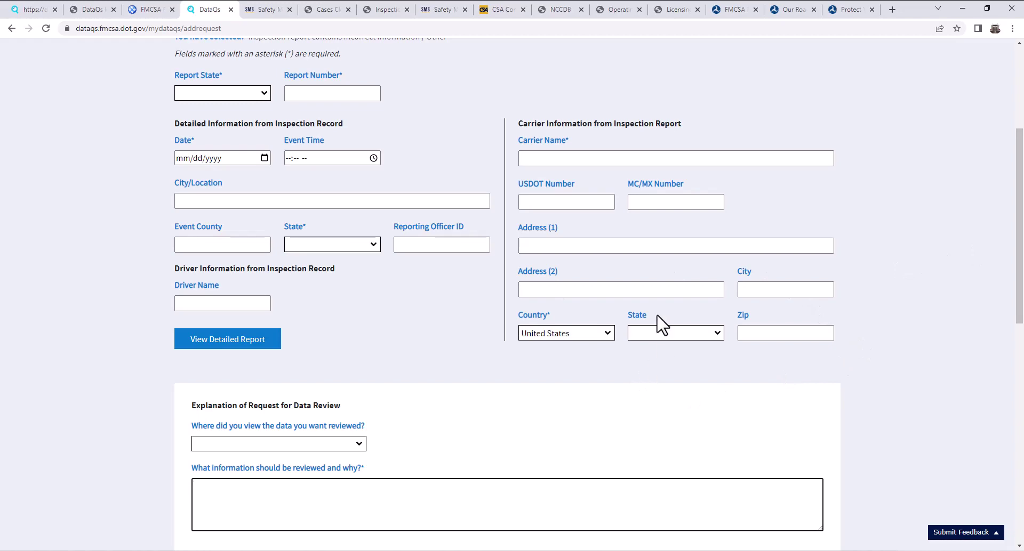
scroll(793, 336, up, 4)
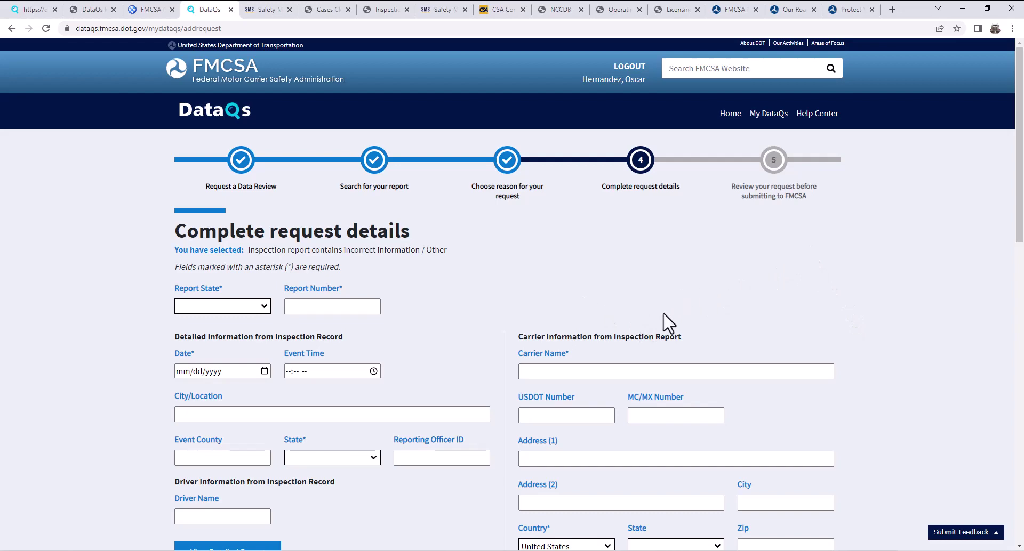
scroll(708, 288, down, 1)
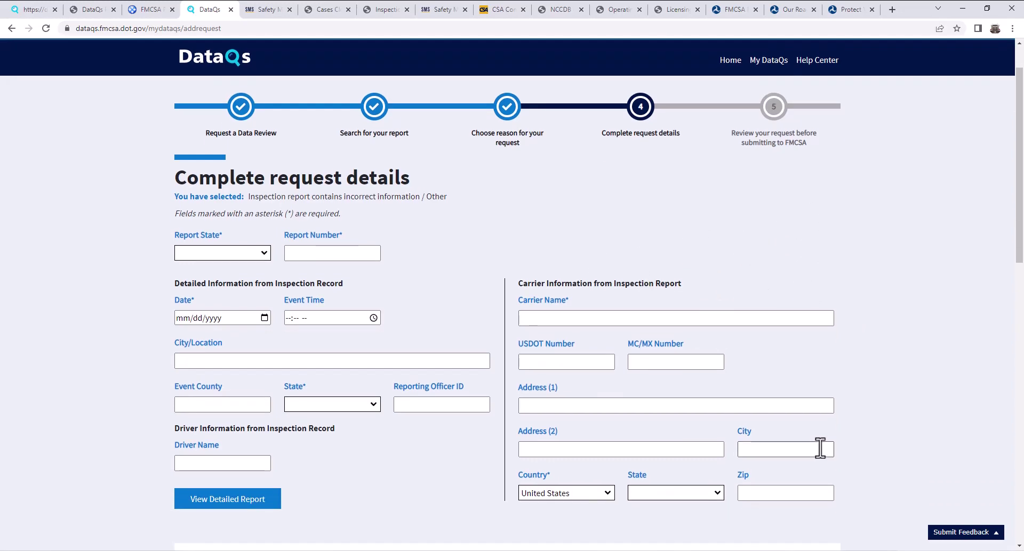
scroll(822, 425, down, 5)
click(611, 376)
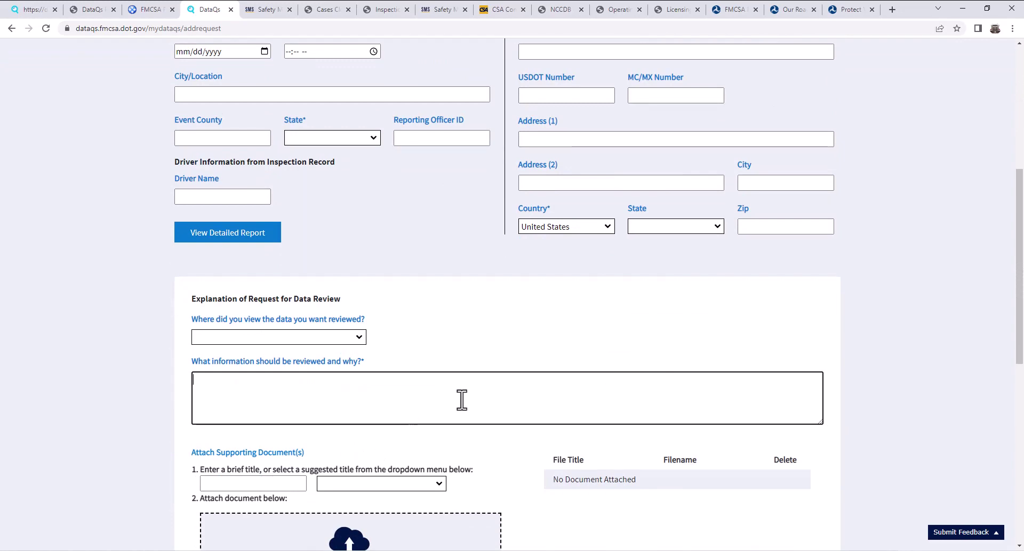
scroll(462, 400, down, 4)
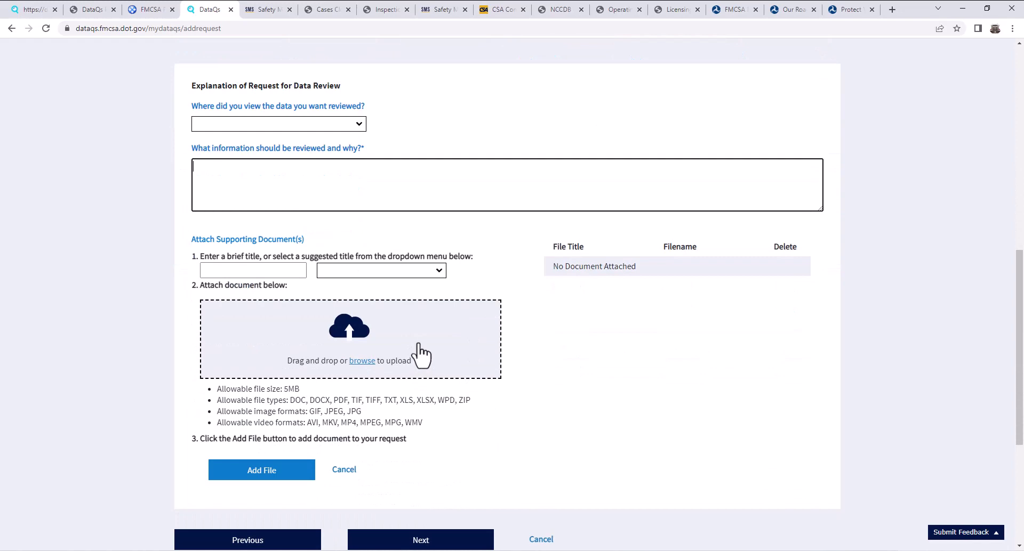
key(ctrl+1)
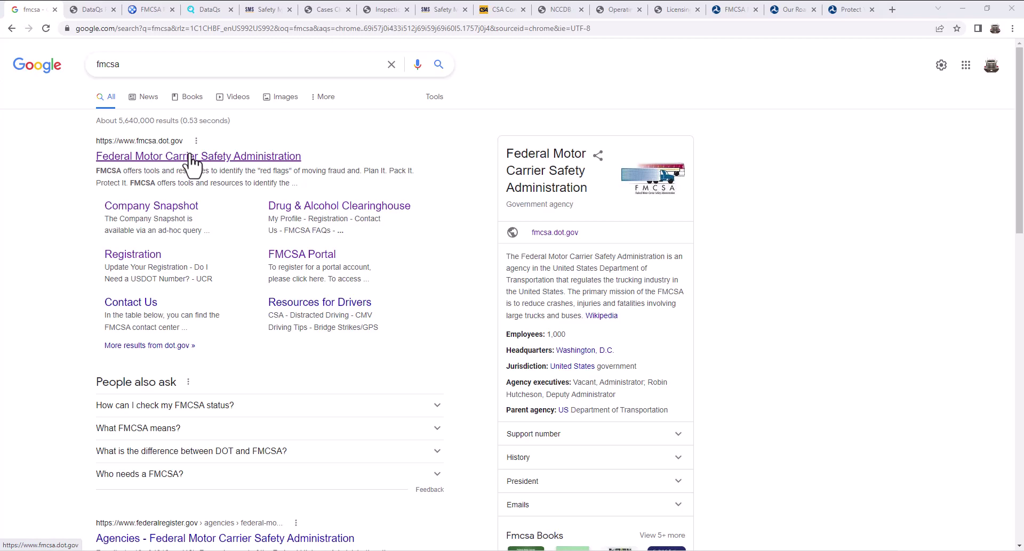
Open the official FMCSA website from the results and go to its field office contact information.
click(230, 162)
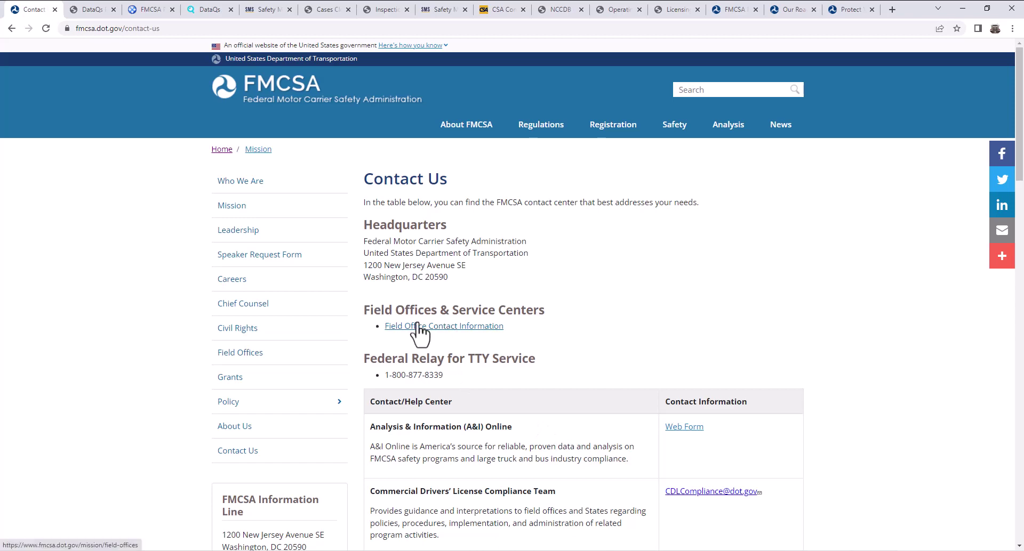
drag(407, 313, 543, 314)
click(549, 335)
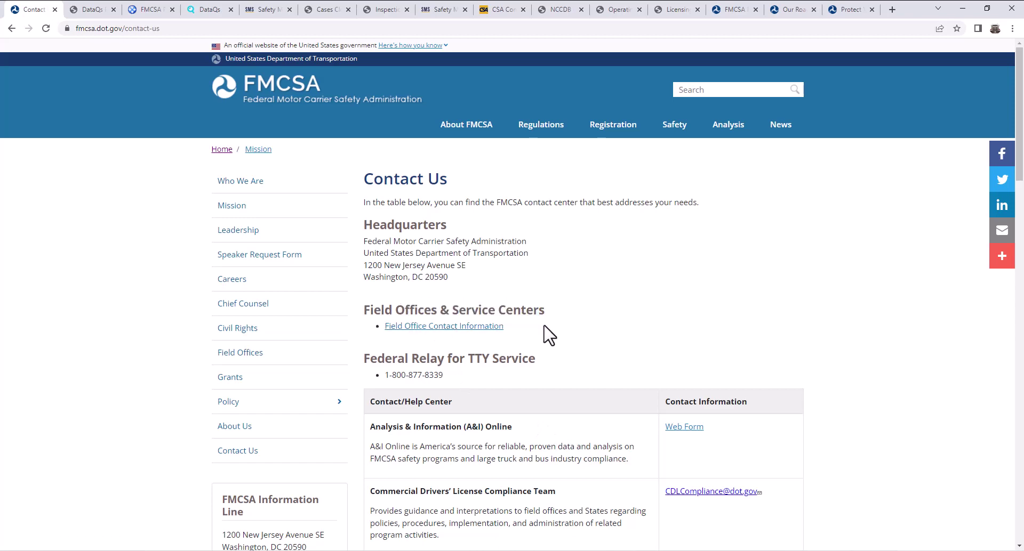
click(454, 327)
Examine the Field Offices table of service centers and state division contacts.
scroll(453, 331, down, 1)
scroll(533, 325, down, 4)
scroll(501, 294, up, 1)
drag(488, 167, 530, 349)
click(539, 250)
scroll(538, 251, down, 4)
scroll(542, 258, up, 5)
drag(487, 171, 541, 343)
scroll(549, 286, up, 4)
click(535, 382)
Read through the state division addresses and phone numbers, then return to the DataQs Welcome page.
scroll(542, 275, down, 3)
scroll(537, 268, down, 8)
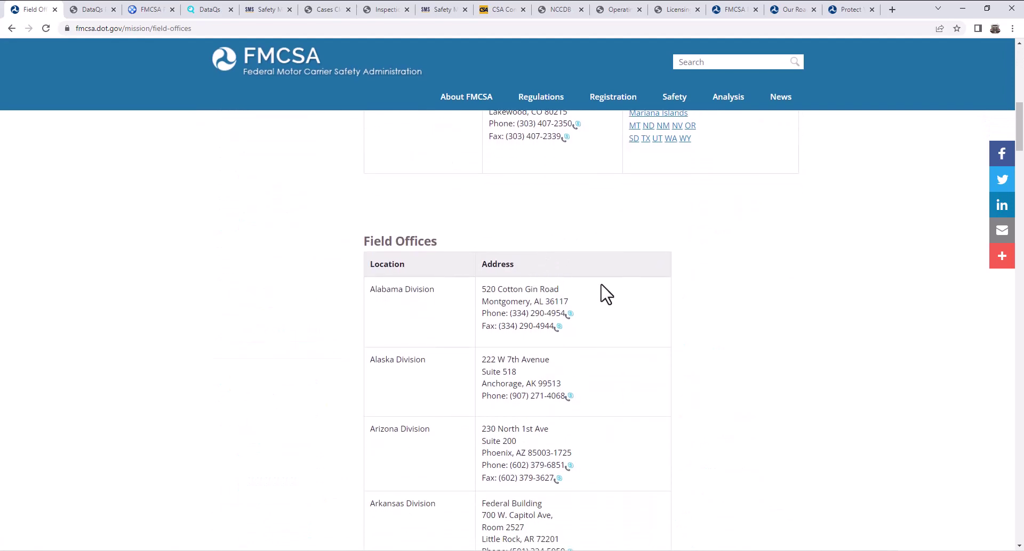
scroll(596, 438, down, 1)
scroll(600, 445, down, 3)
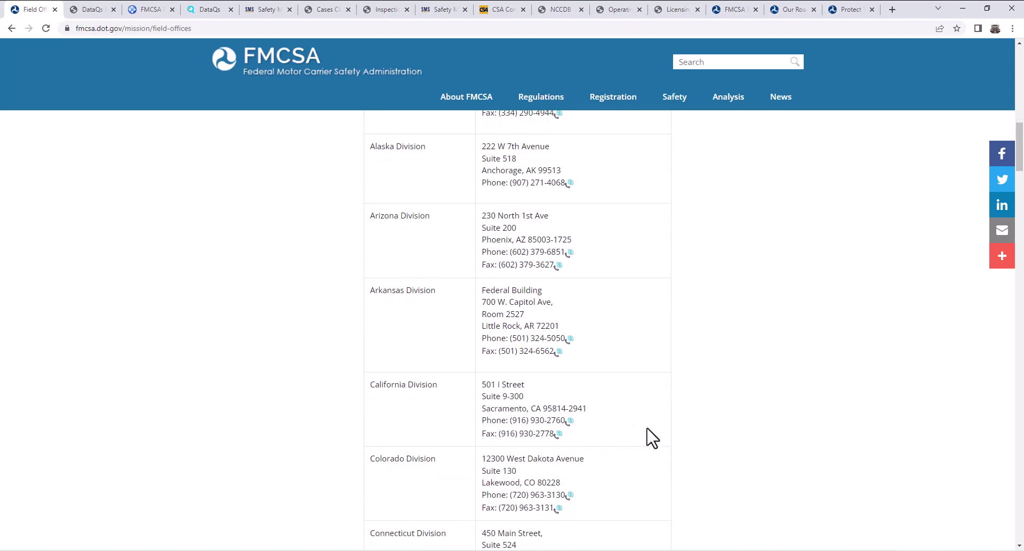
scroll(666, 475, up, 3)
scroll(608, 406, down, 3)
scroll(640, 432, down, 7)
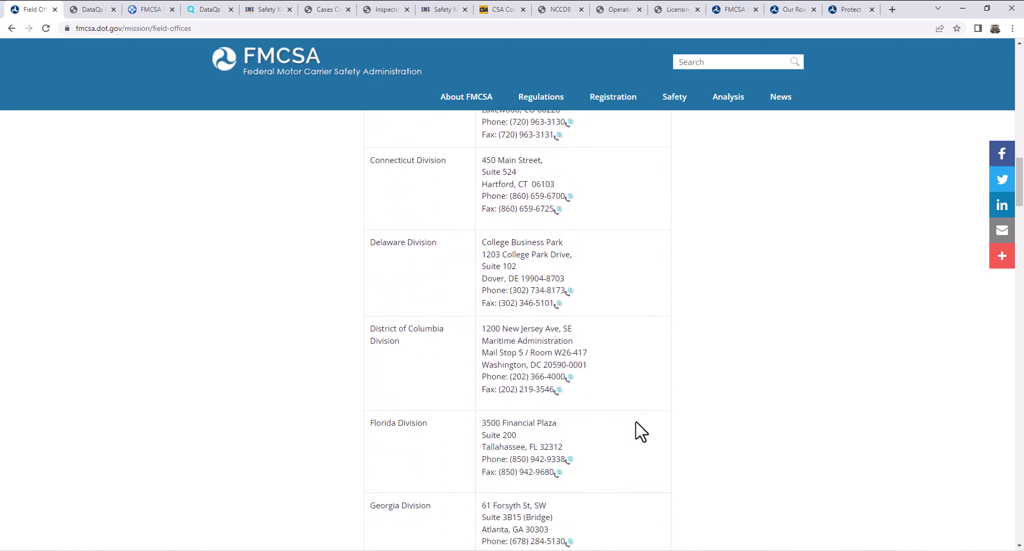
scroll(639, 432, up, 9)
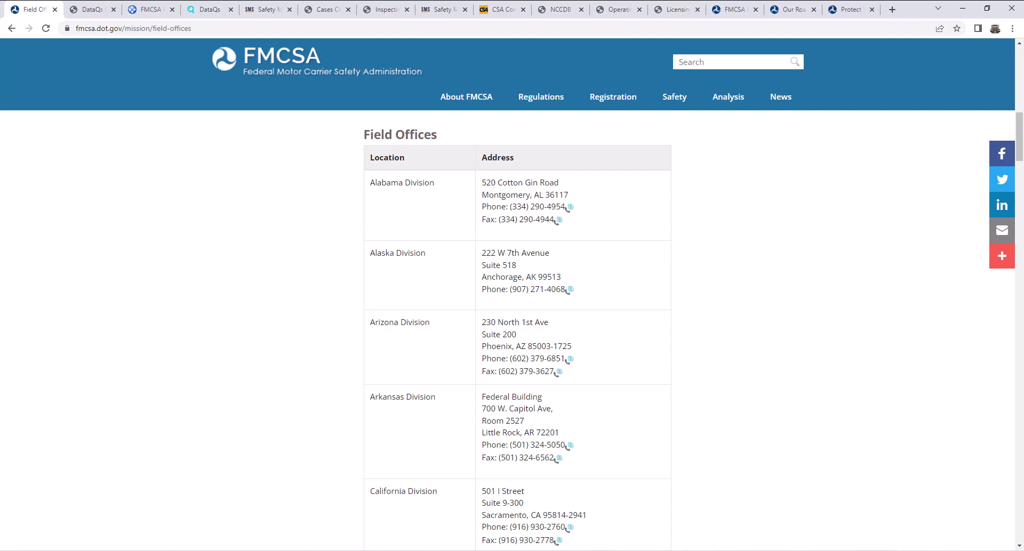
key(ctrl+4)
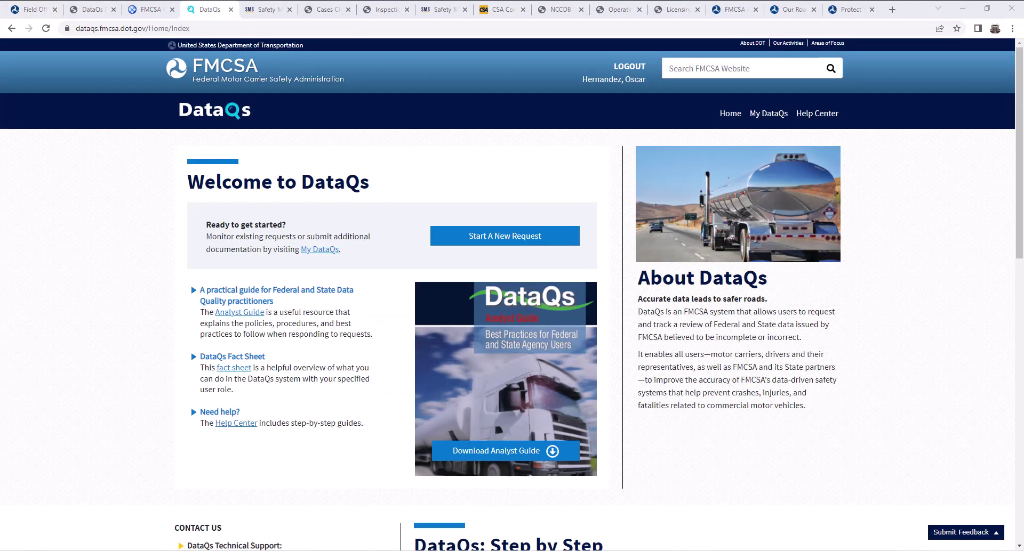